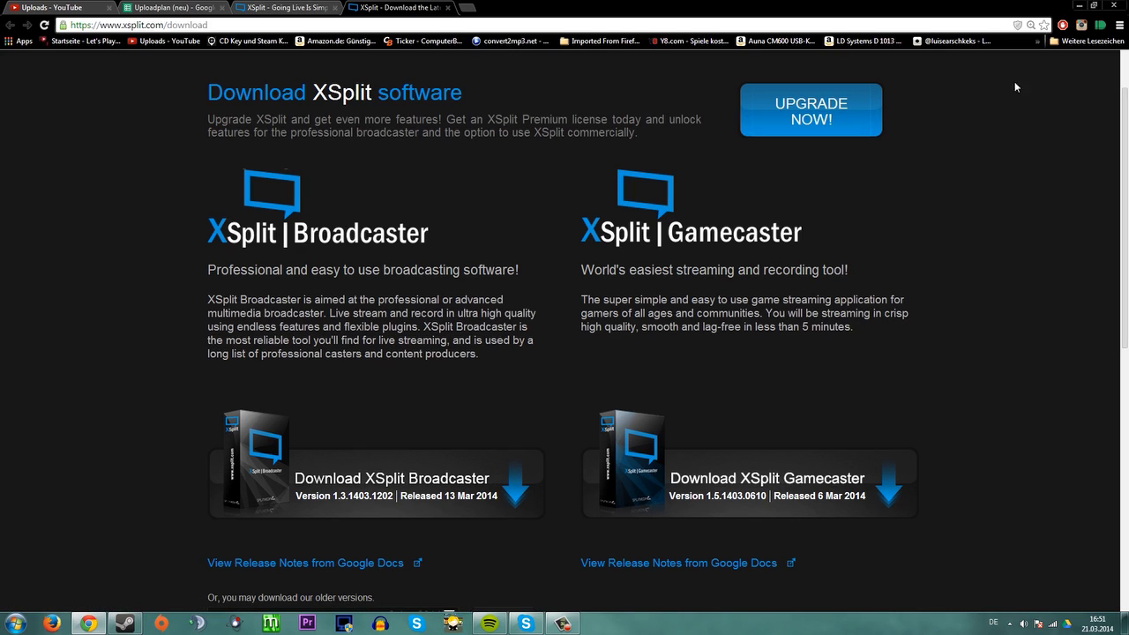
- Check the license status in the XSplit website's account menu, and minimize the browser
scroll(1050, 81, up, 2)
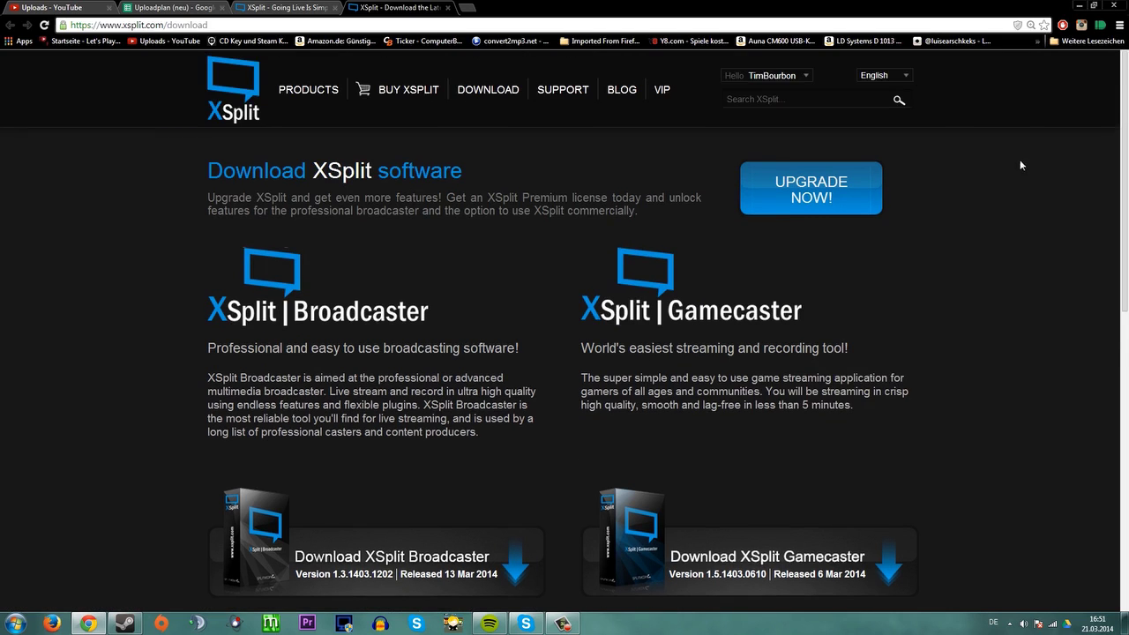
click(785, 76)
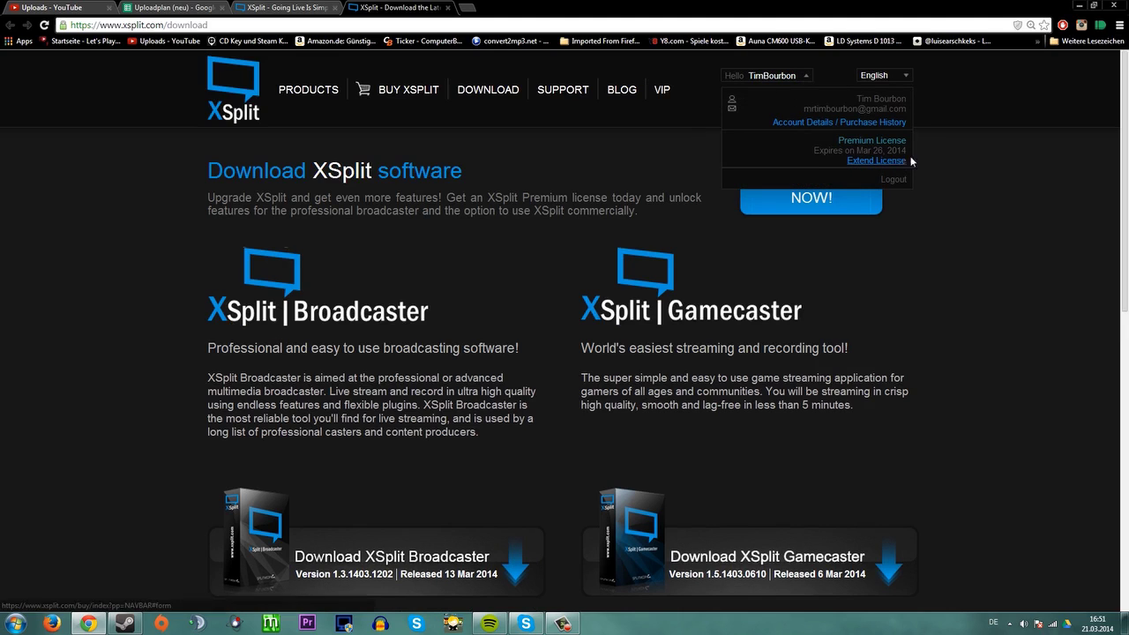
click(821, 76)
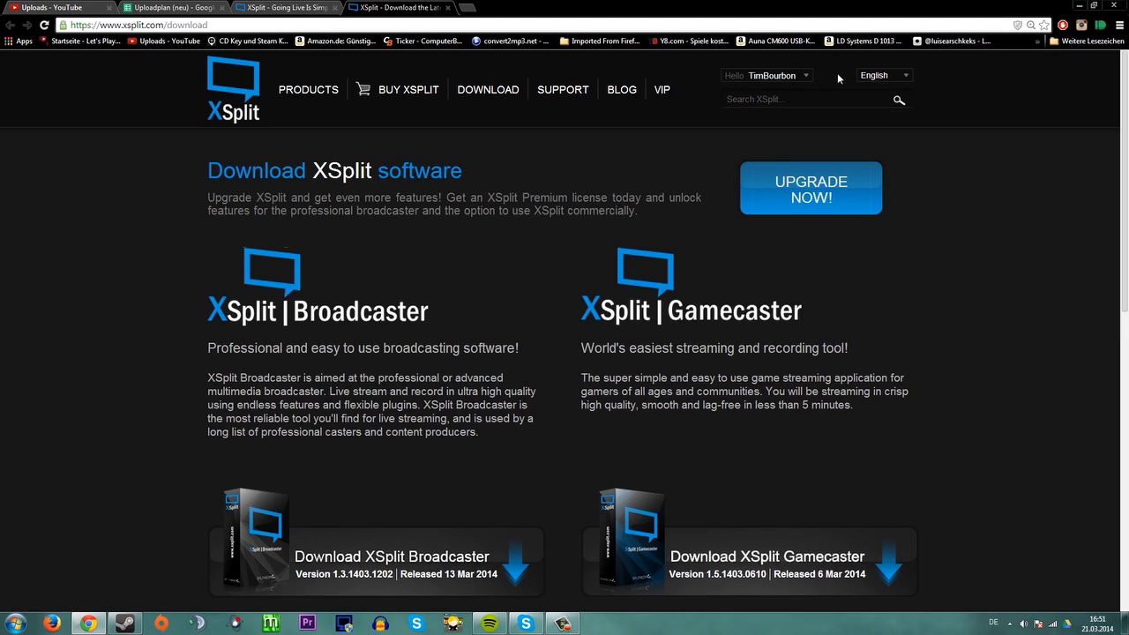
click(1078, 5)
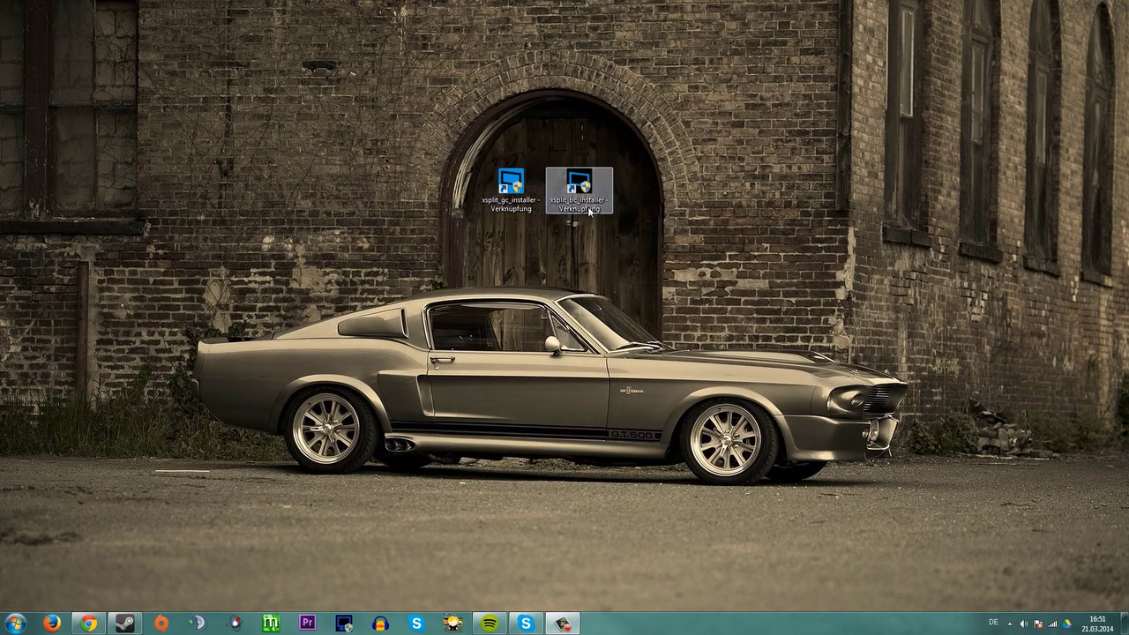
click(522, 206)
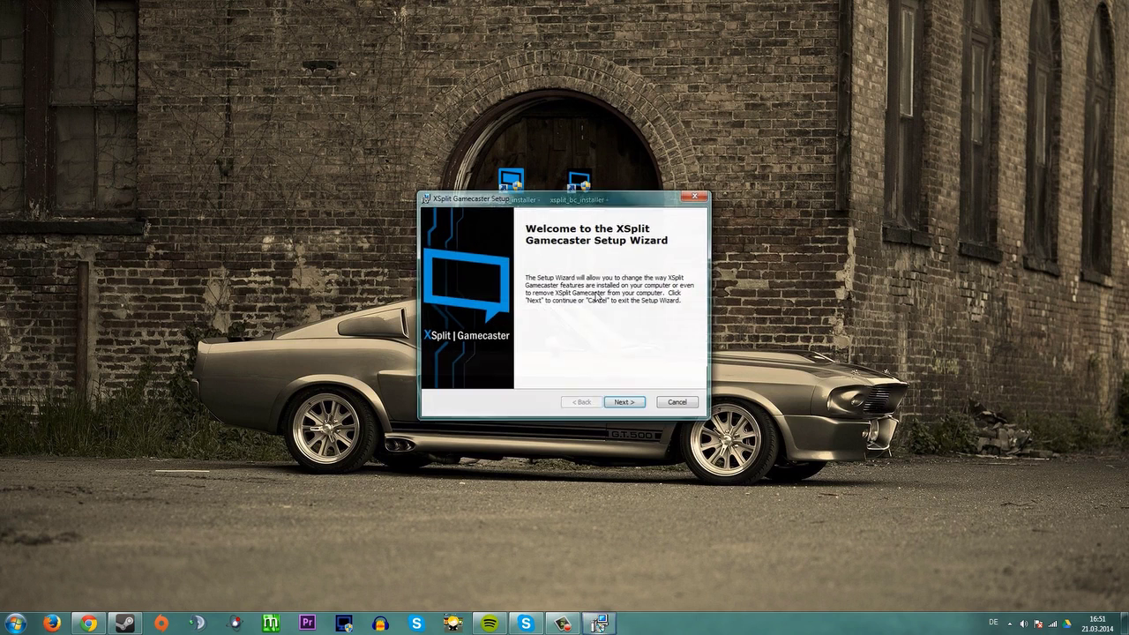
click(635, 407)
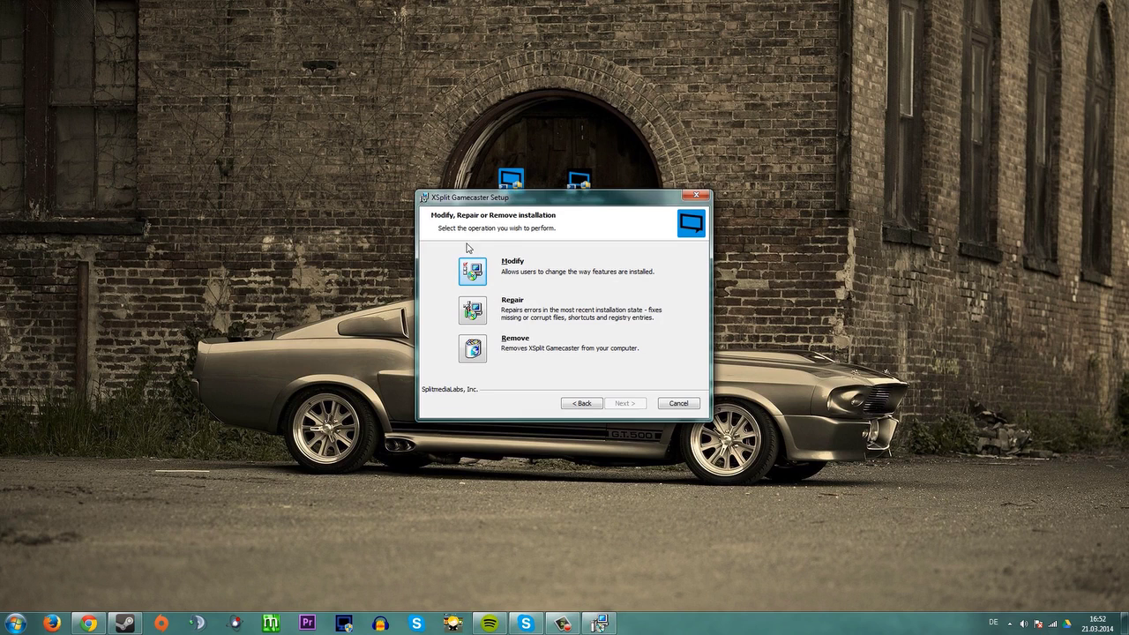
click(694, 198)
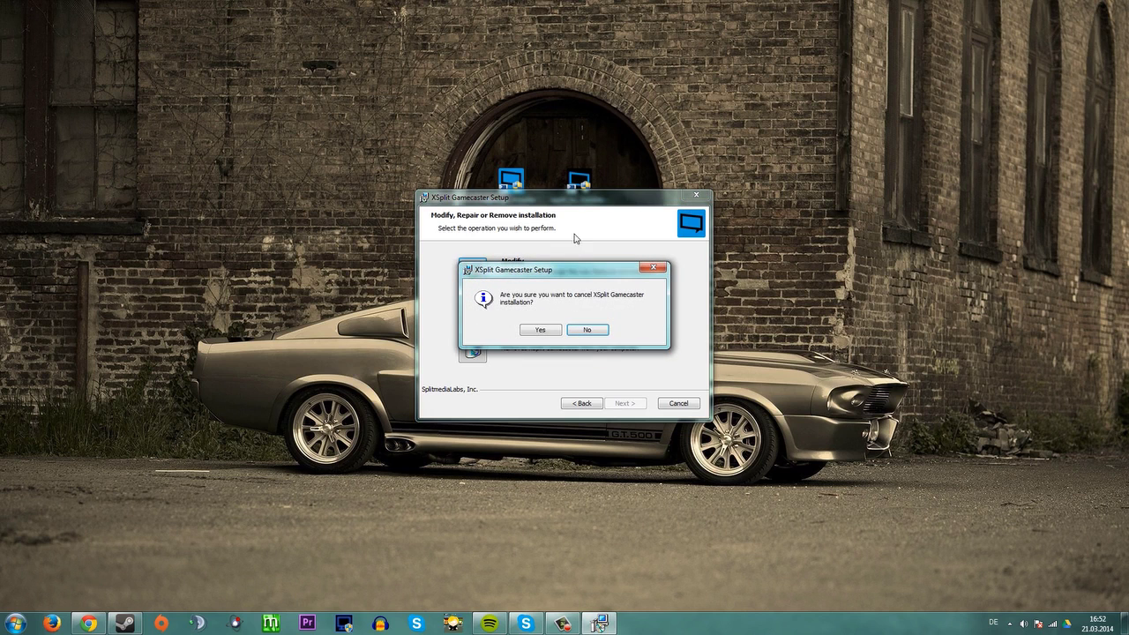
click(541, 331)
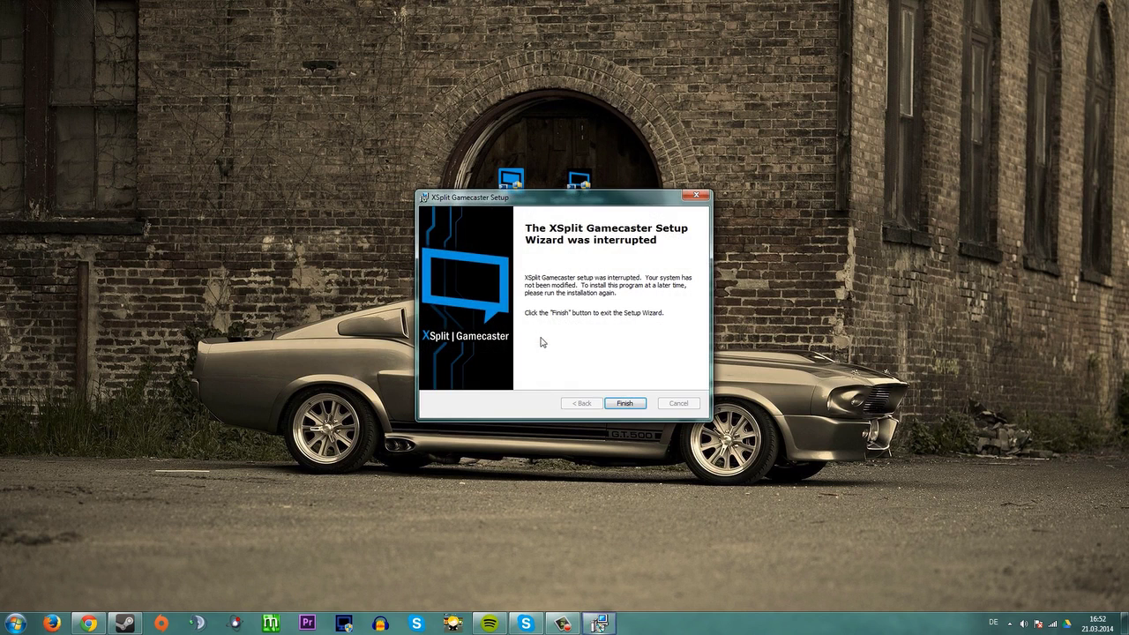
click(622, 406)
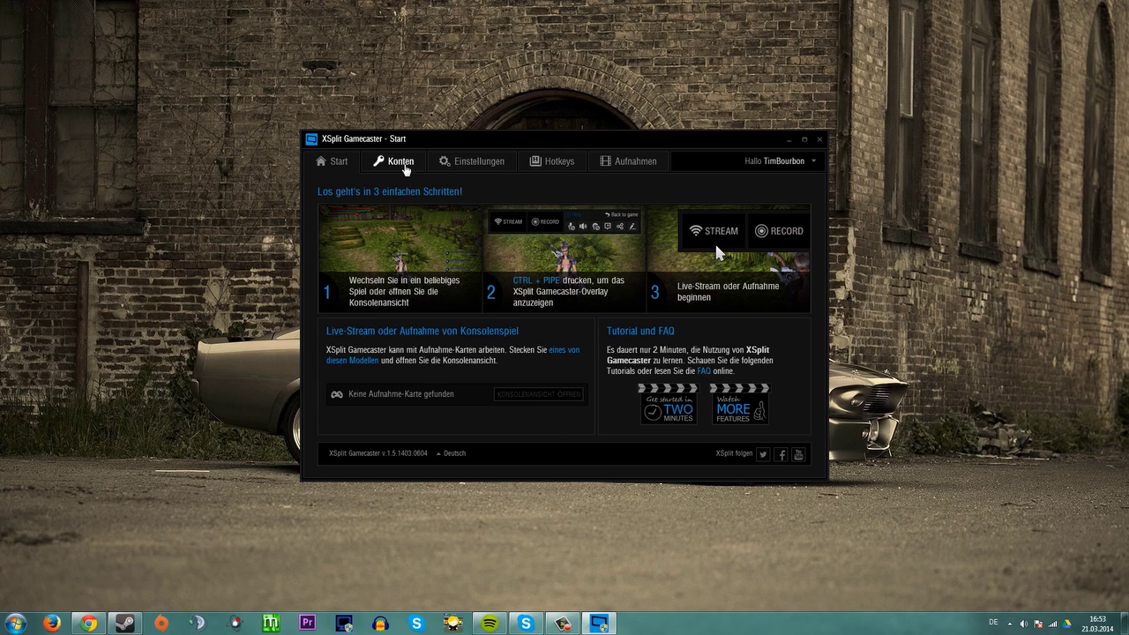
- Open the Gamecaster account settings and review the license details and the available live-streaming services
click(402, 164)
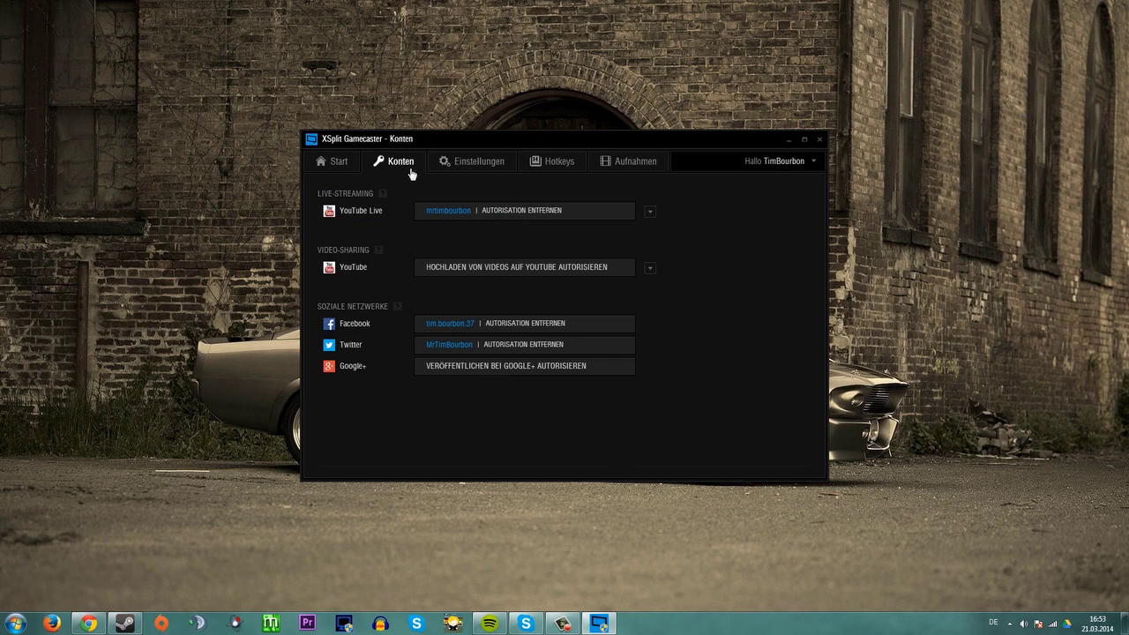
click(817, 163)
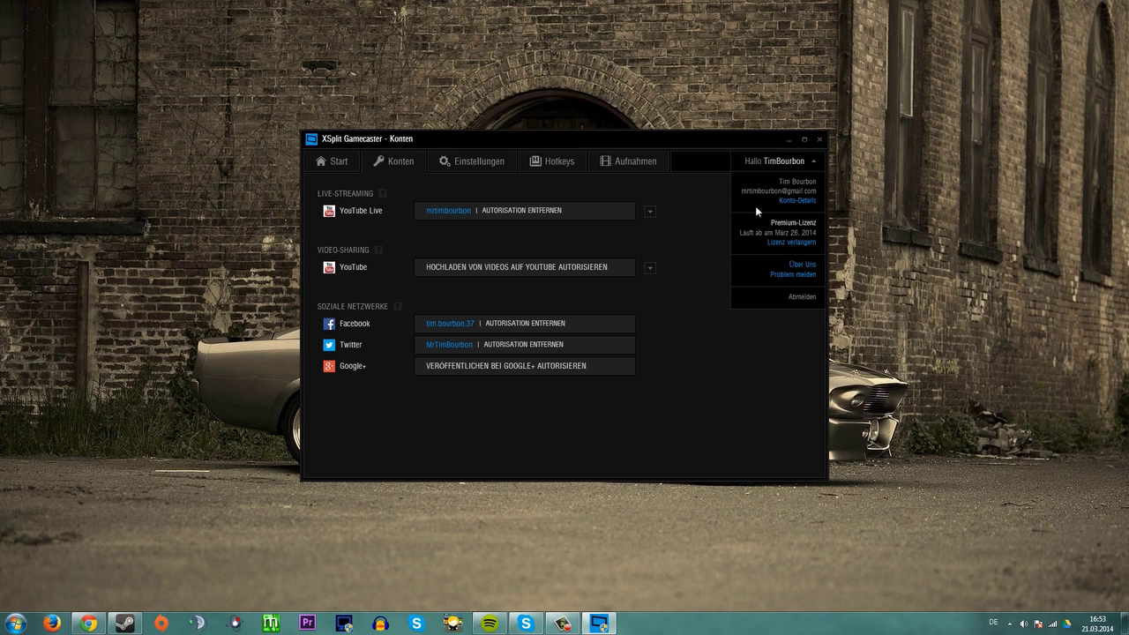
click(813, 162)
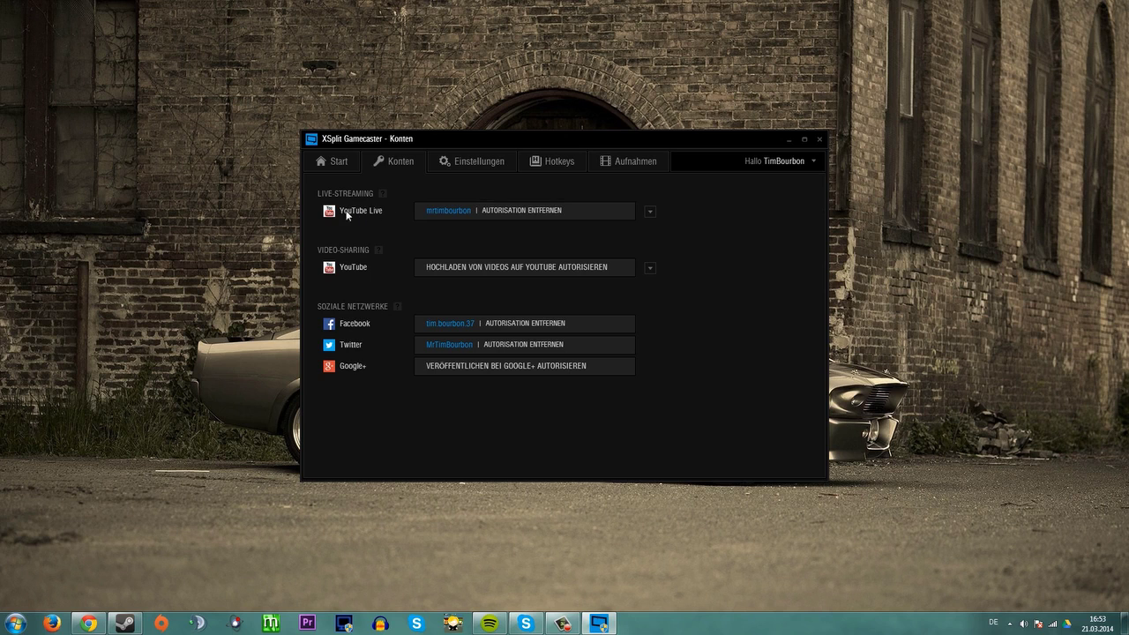
click(652, 212)
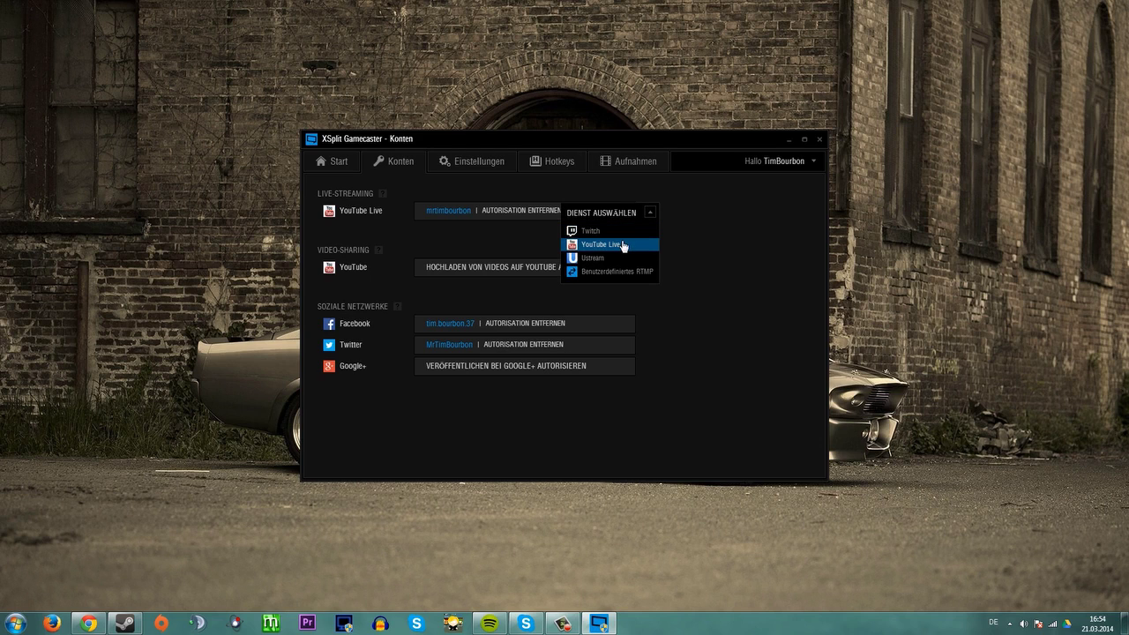
click(722, 242)
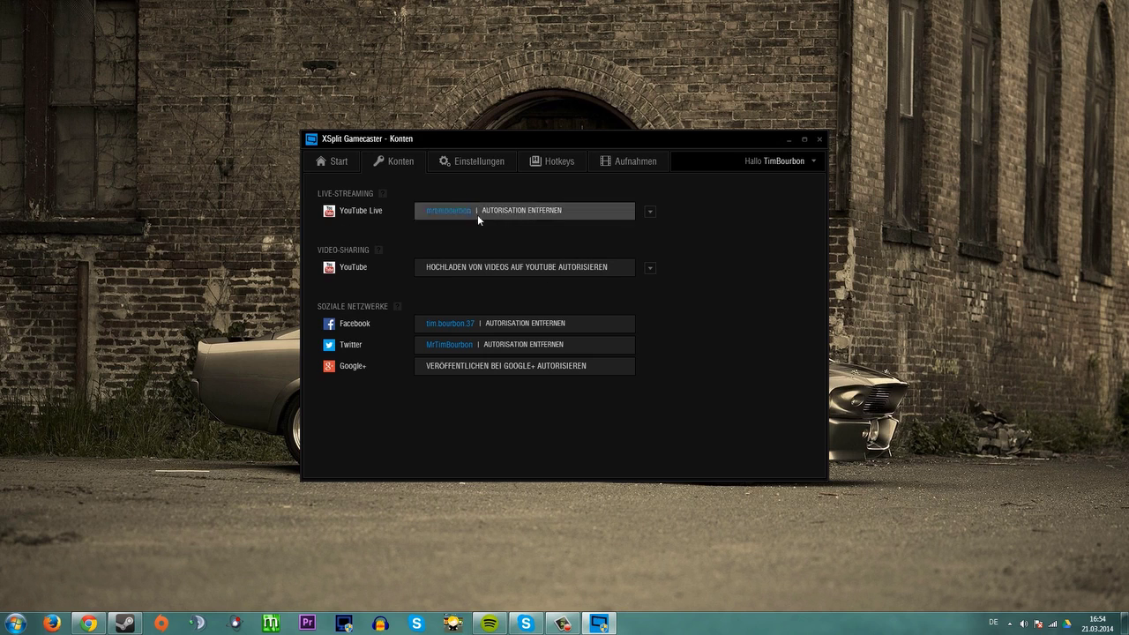
- Remove the existing YouTube Live authorization and authorize live streaming again with the [LP] channel, accepting XSplit's access request
click(530, 211)
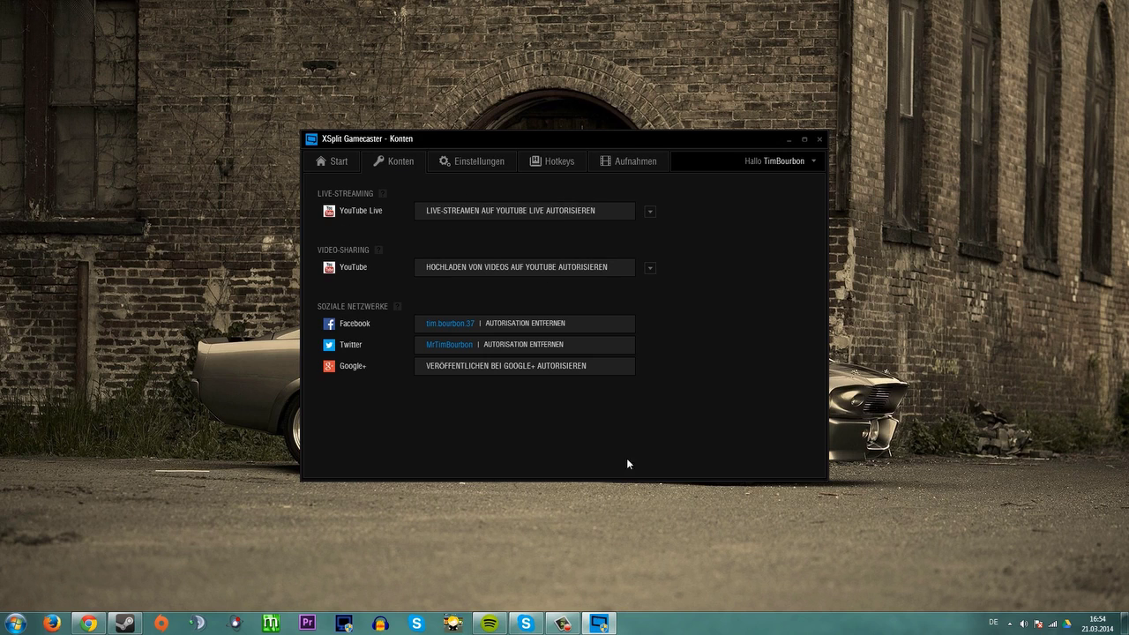
click(554, 210)
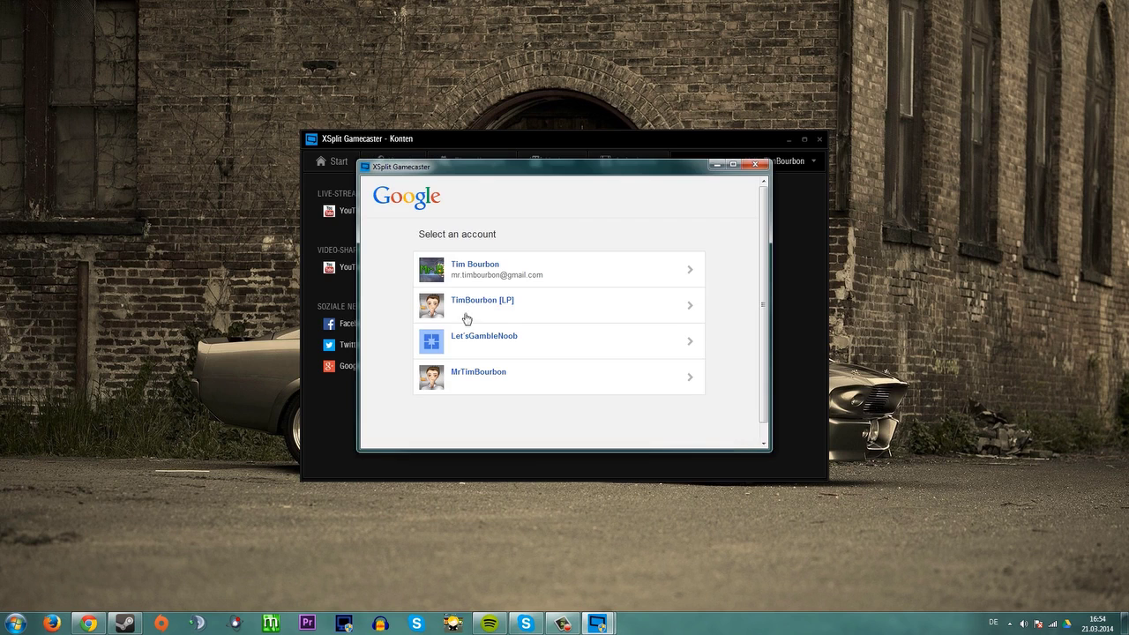
click(502, 310)
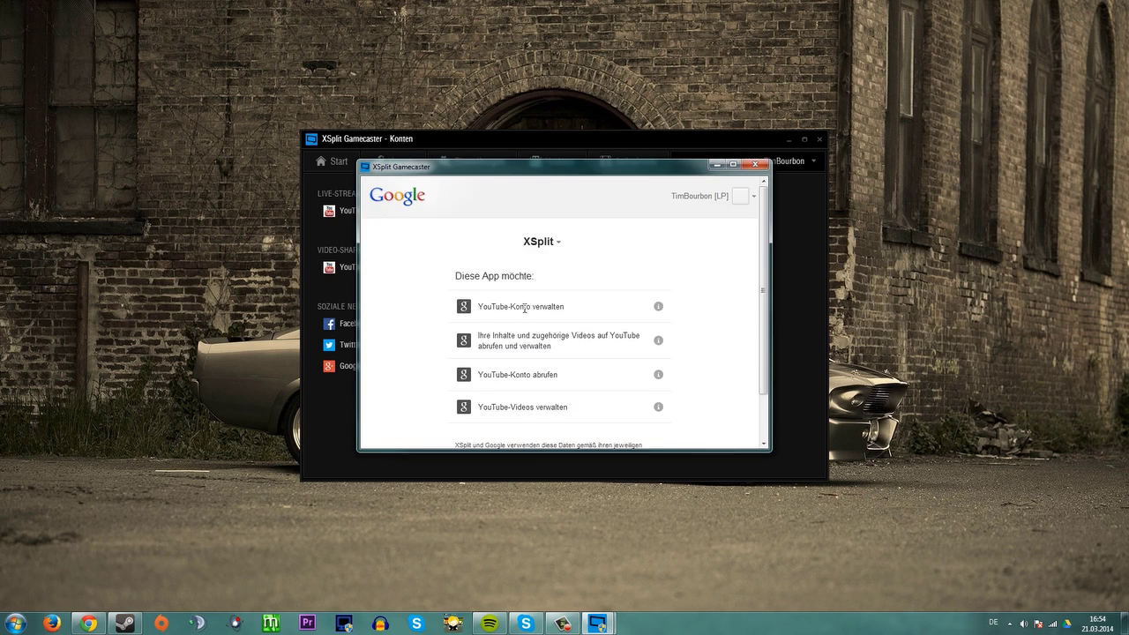
scroll(538, 303, down, 1)
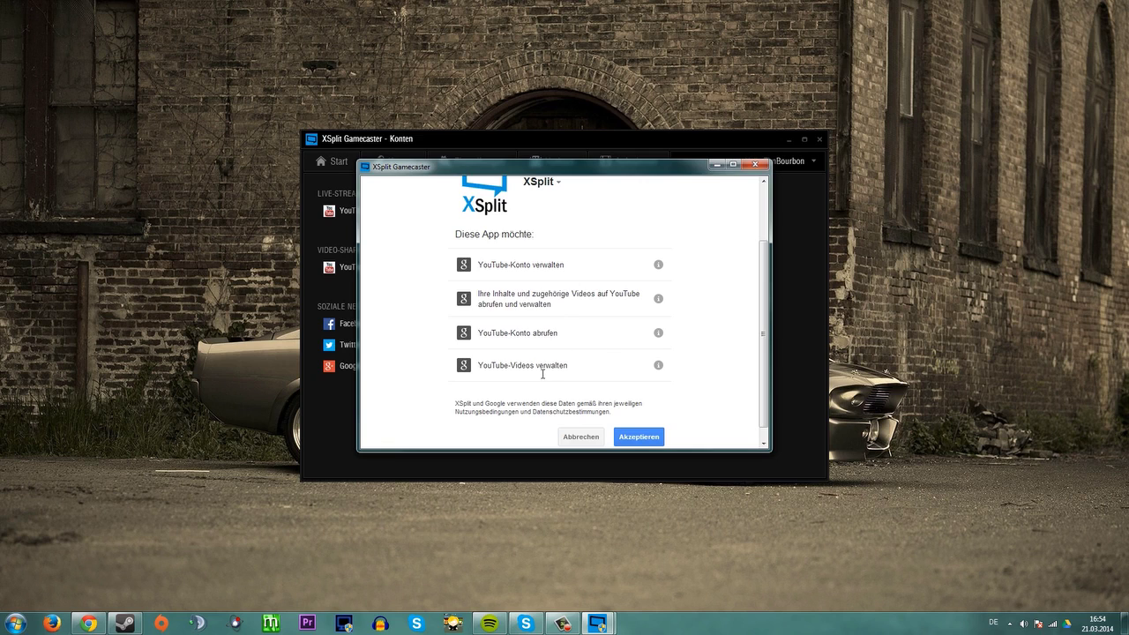
click(635, 436)
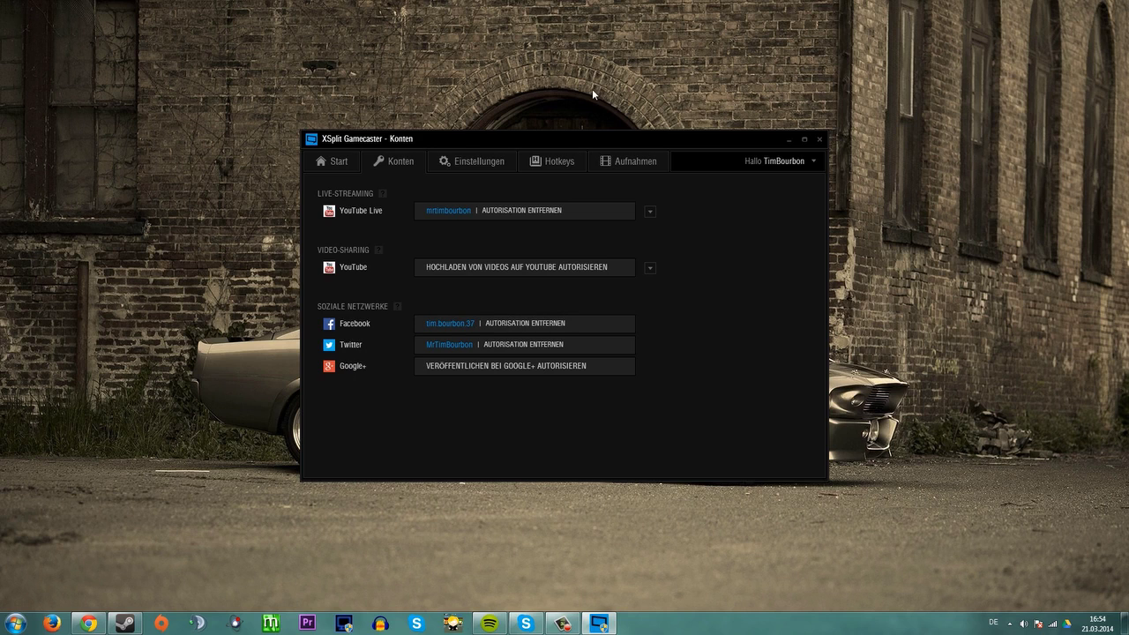
- Set the stream quality preset to 720p HD in the Gamecaster settings
click(445, 167)
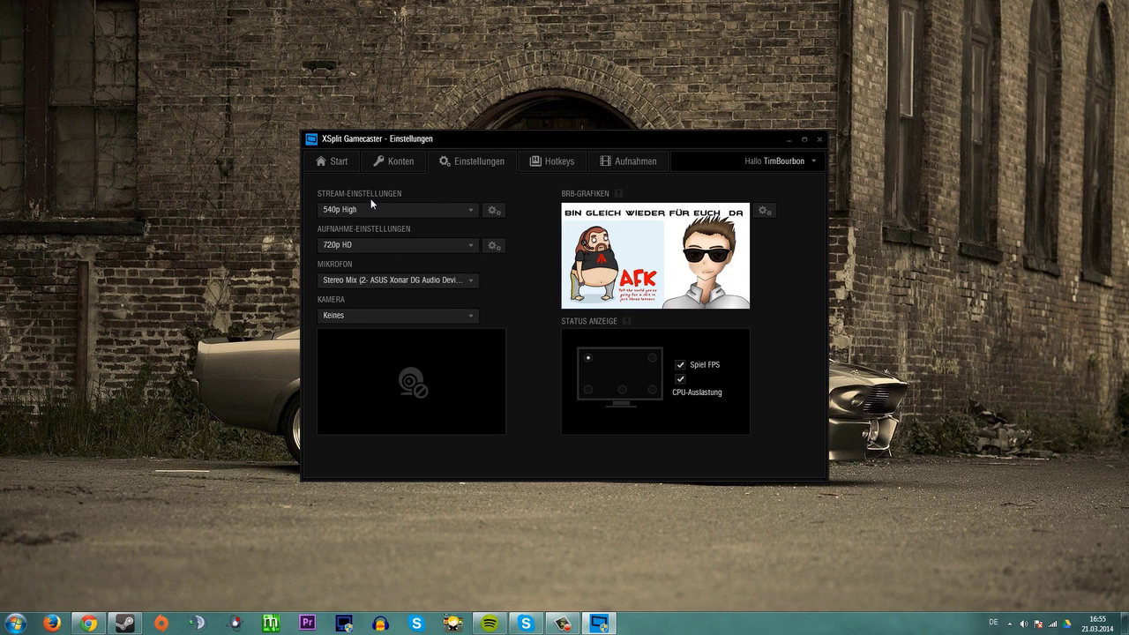
click(351, 211)
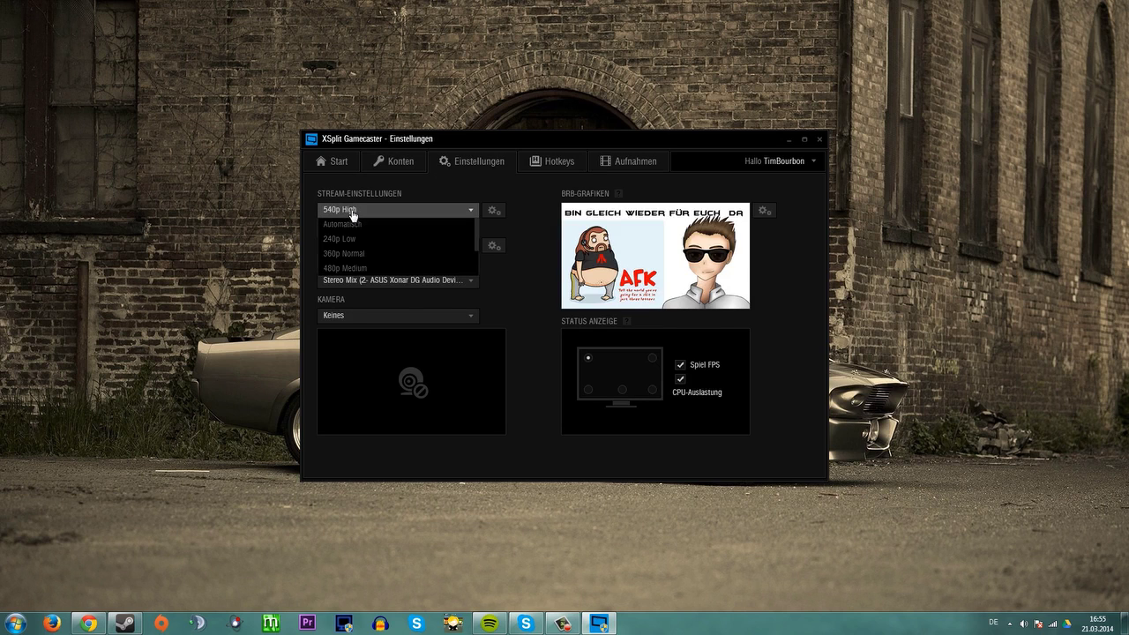
scroll(401, 266, down, 1)
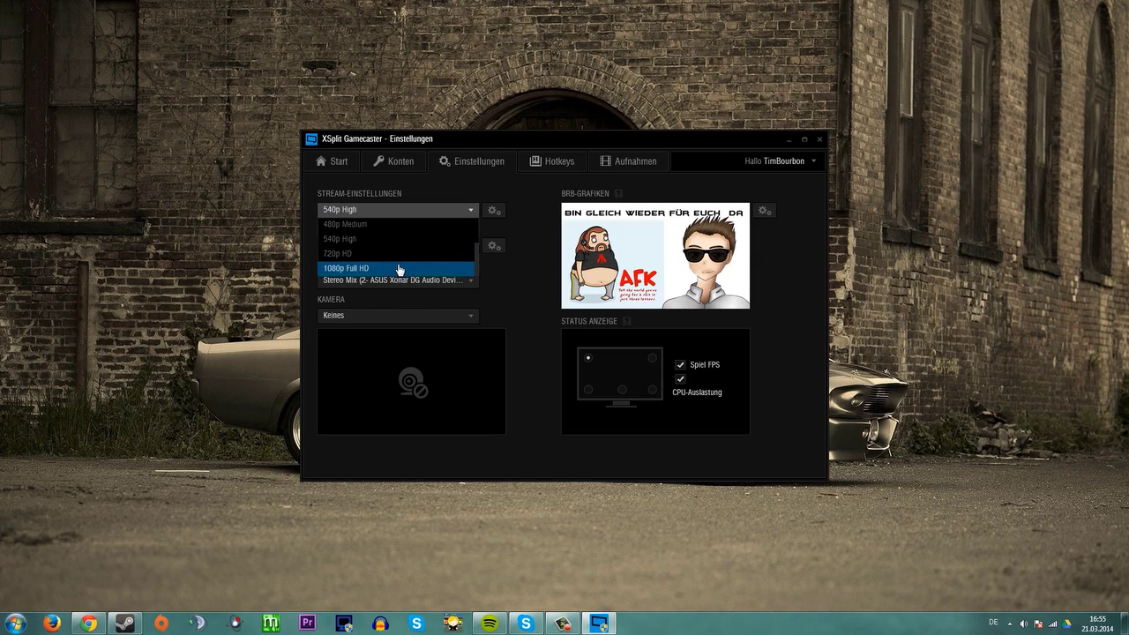
click(391, 256)
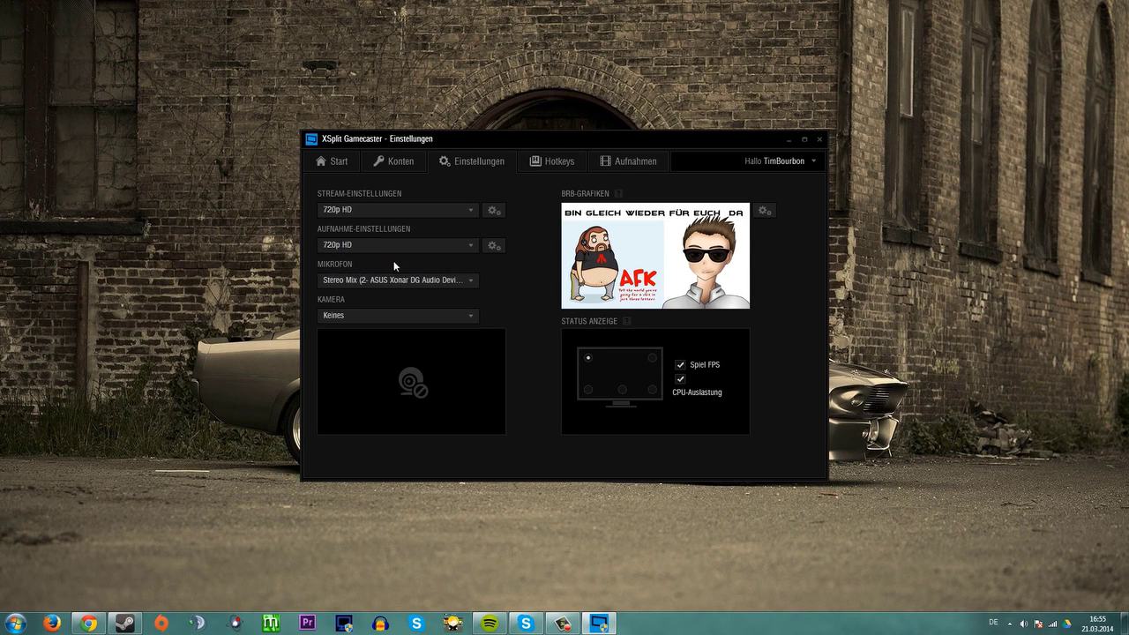
- Select the x264 (verwendet CPU) codec in the custom stream settings and check the available frame rates
click(496, 214)
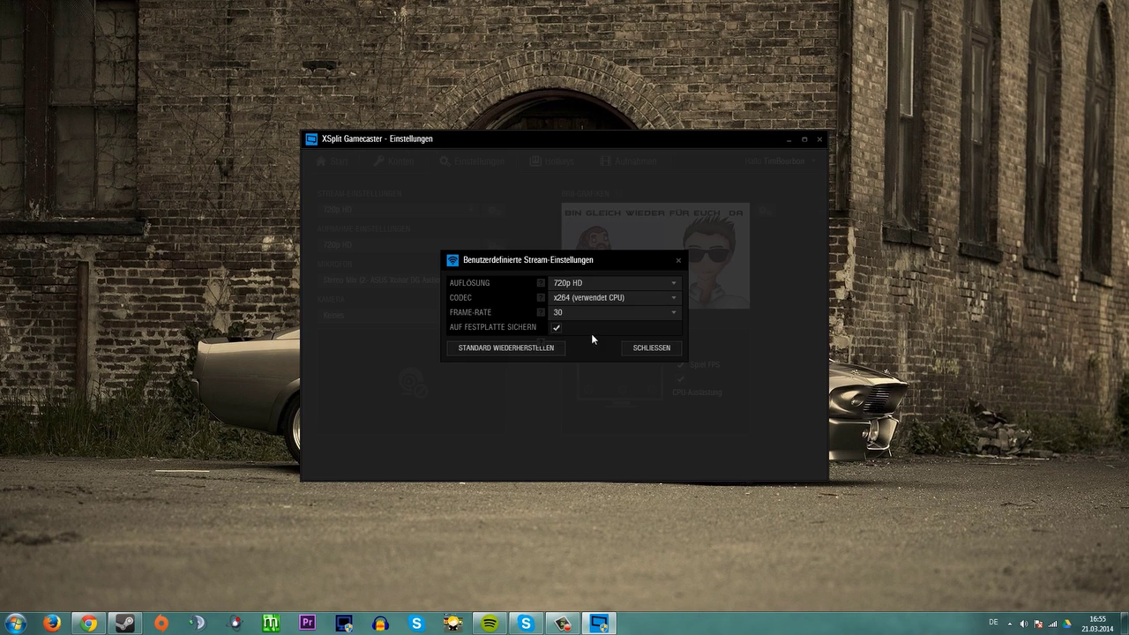
click(574, 299)
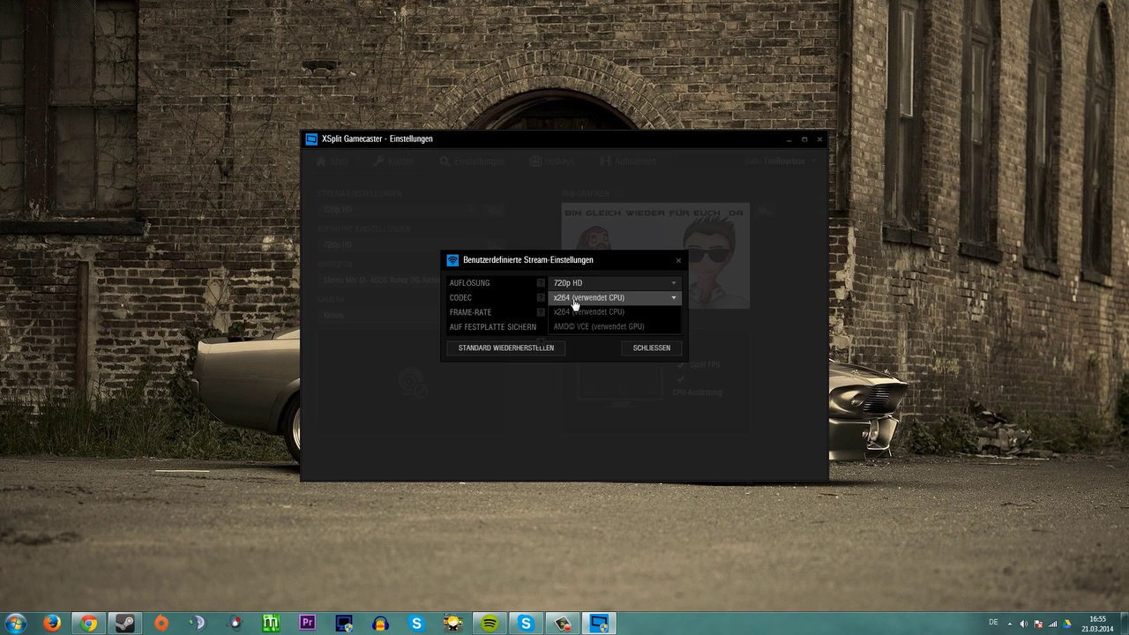
click(574, 300)
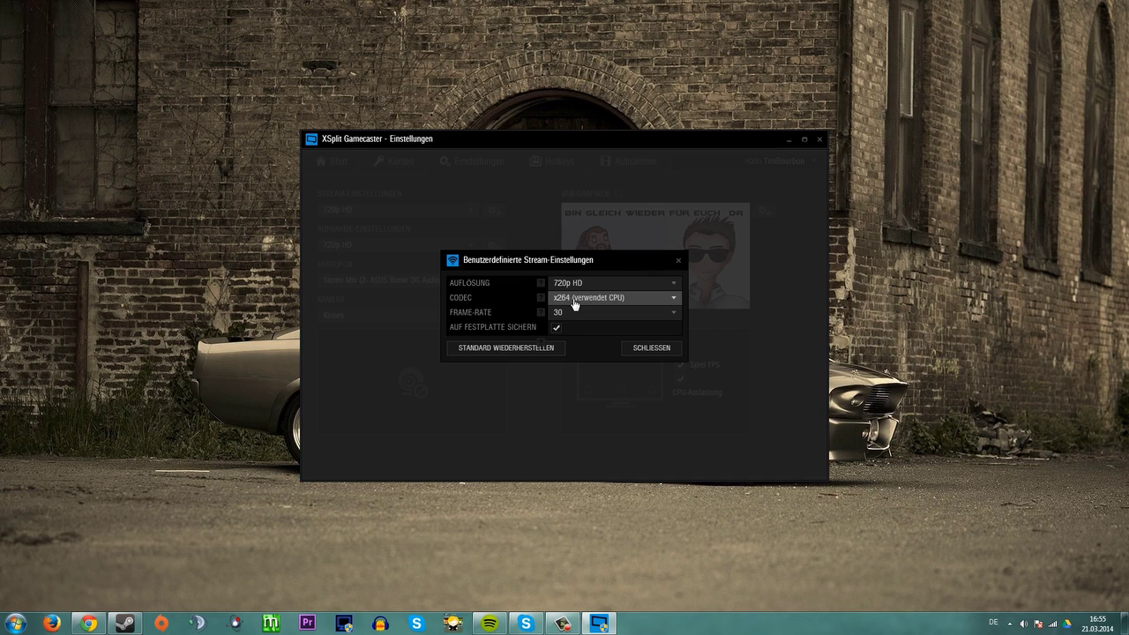
click(575, 303)
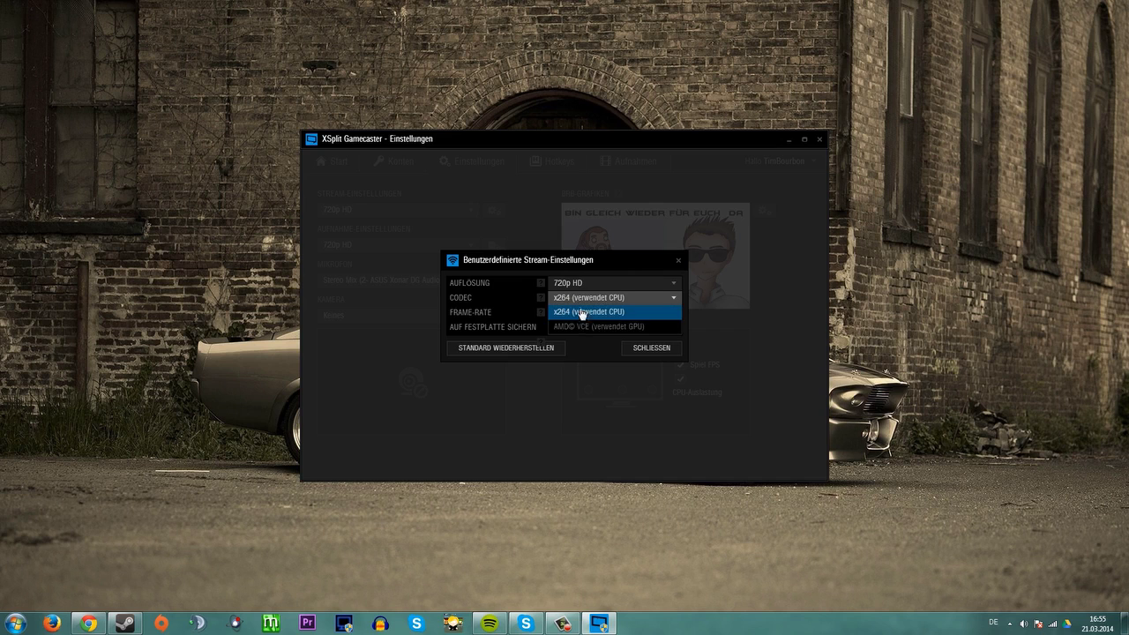
click(578, 313)
click(583, 314)
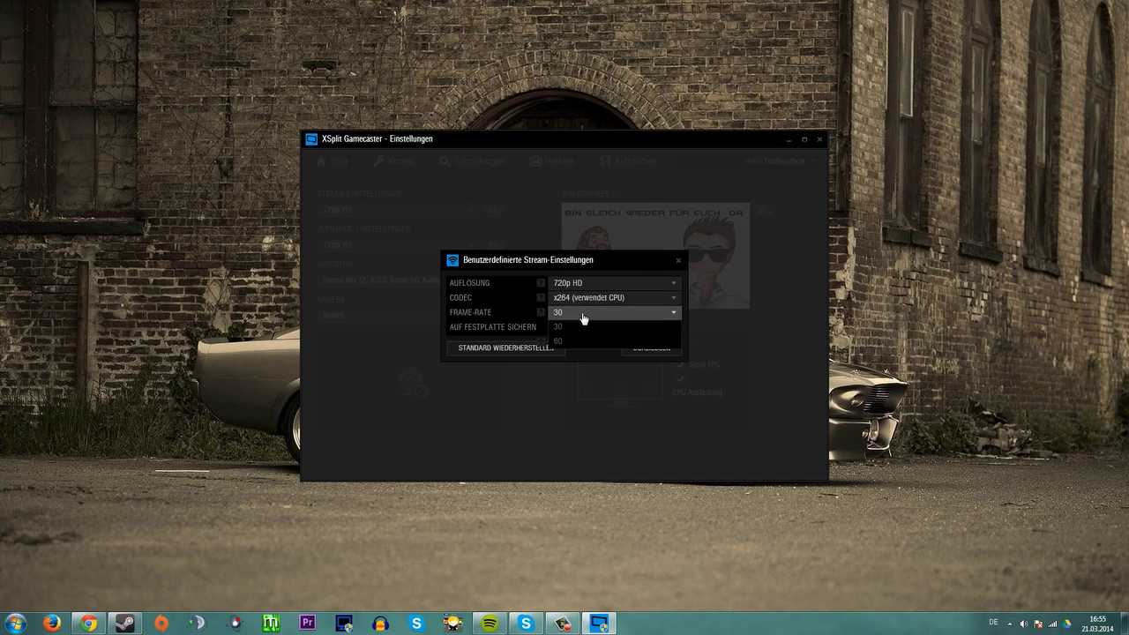
click(584, 315)
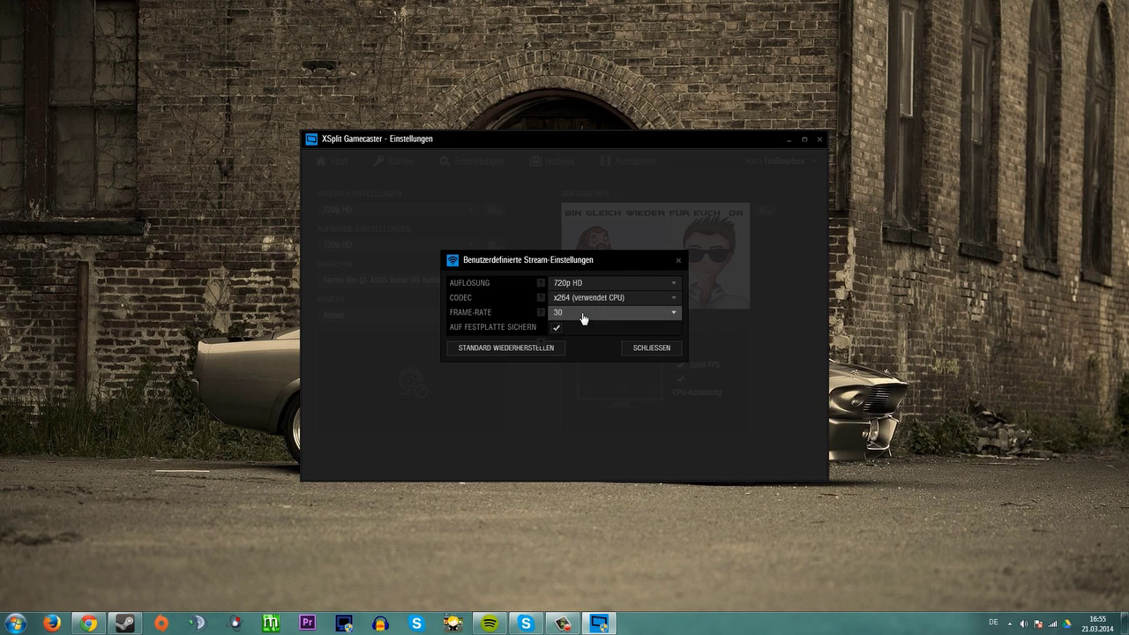
click(650, 349)
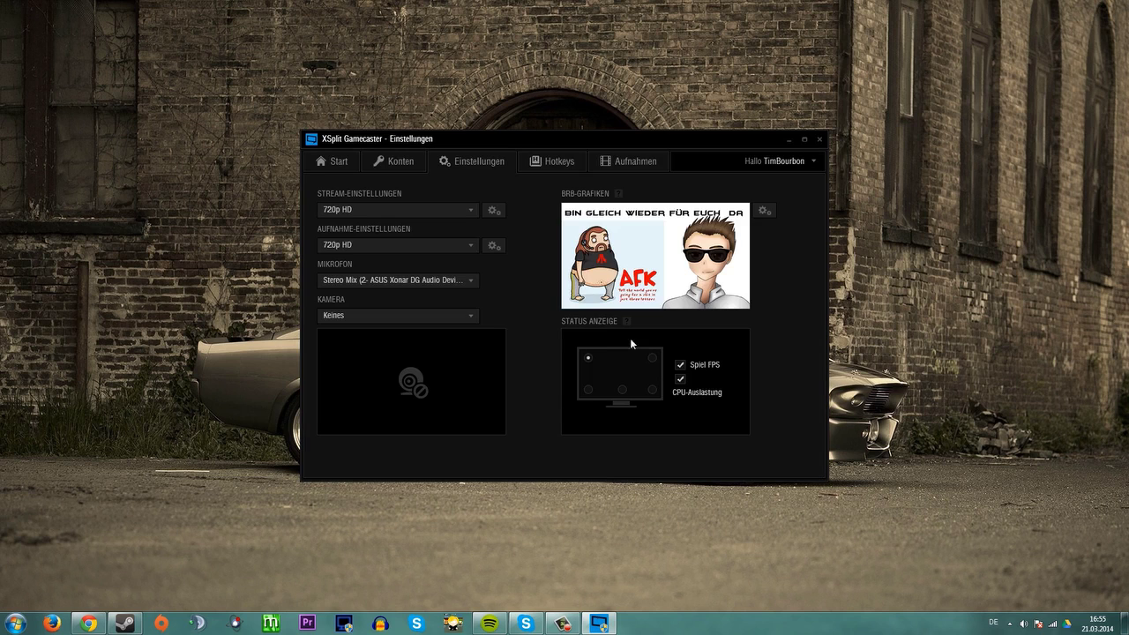
- Set the quality in the custom recording settings to Extrem Hoch
click(494, 246)
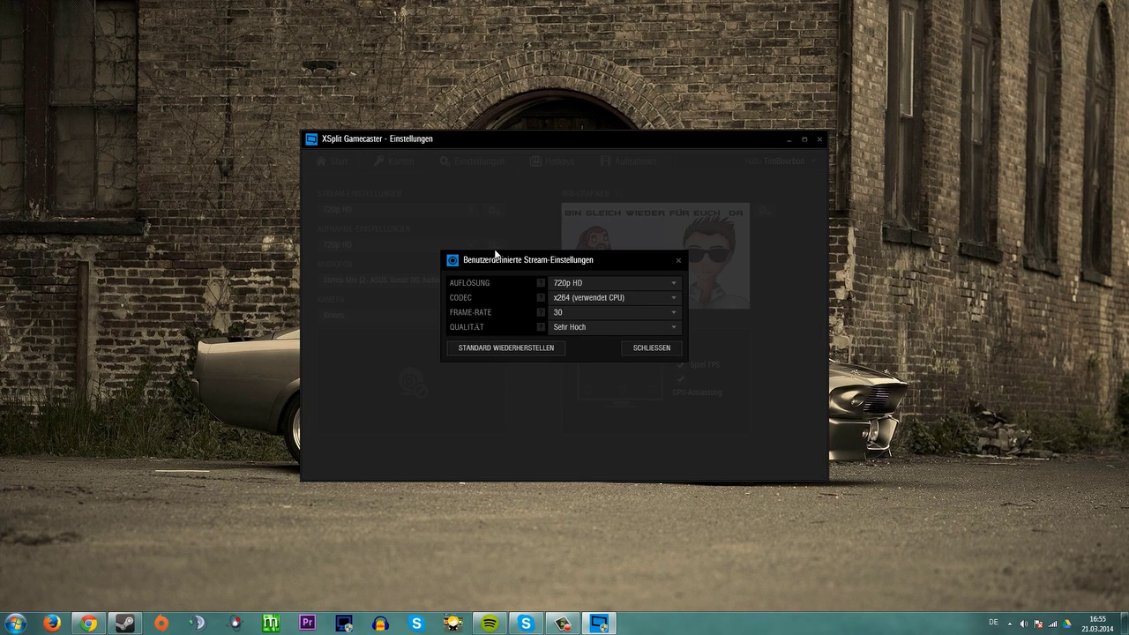
click(582, 331)
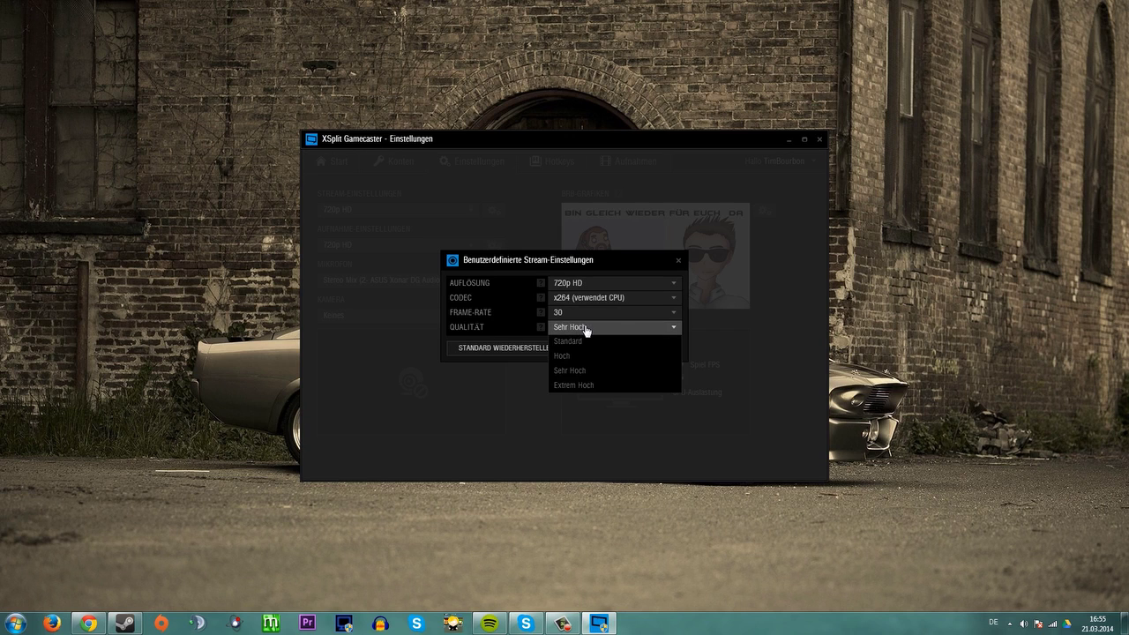
click(586, 331)
click(586, 332)
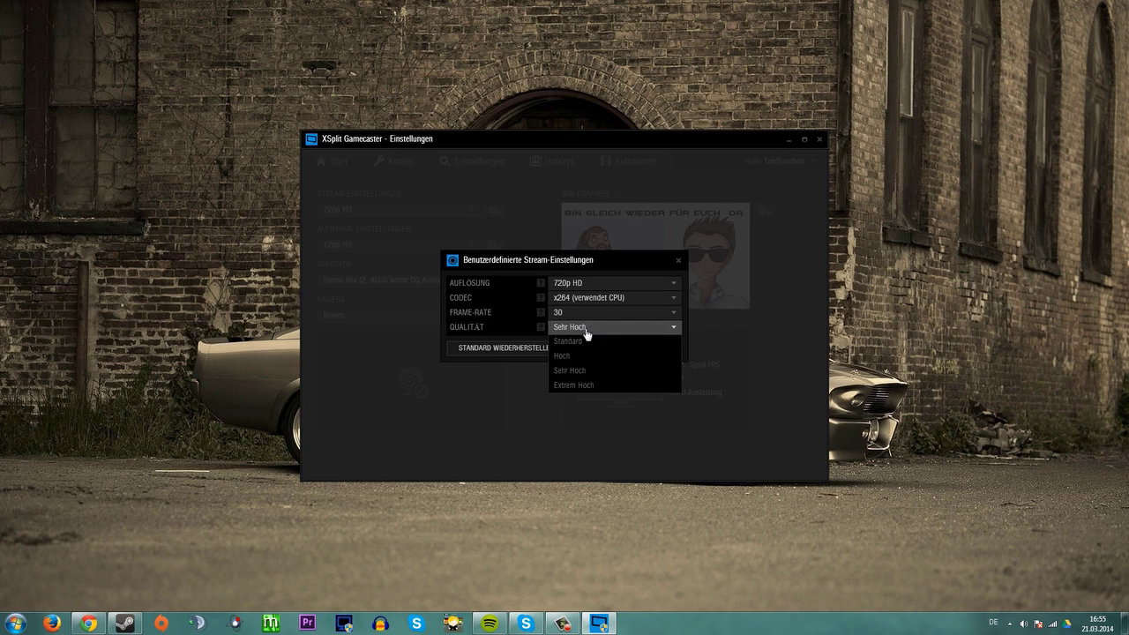
click(583, 386)
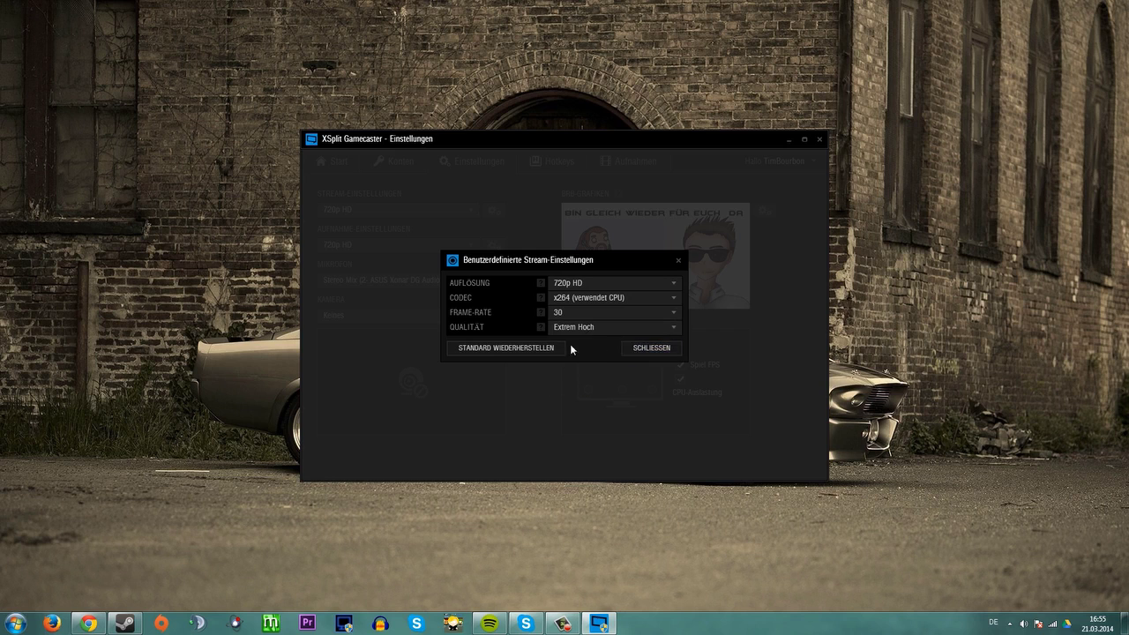
click(643, 351)
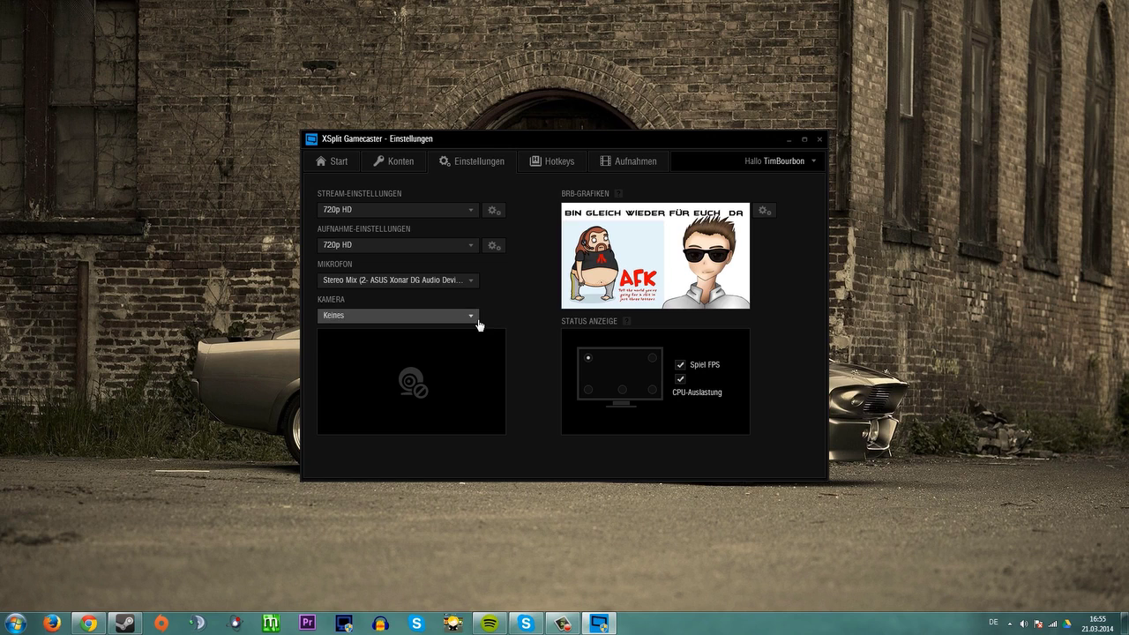
- Check the available microphone and camera devices in the Gamecaster settings, keeping Stereo Mix and Keines selected
click(479, 286)
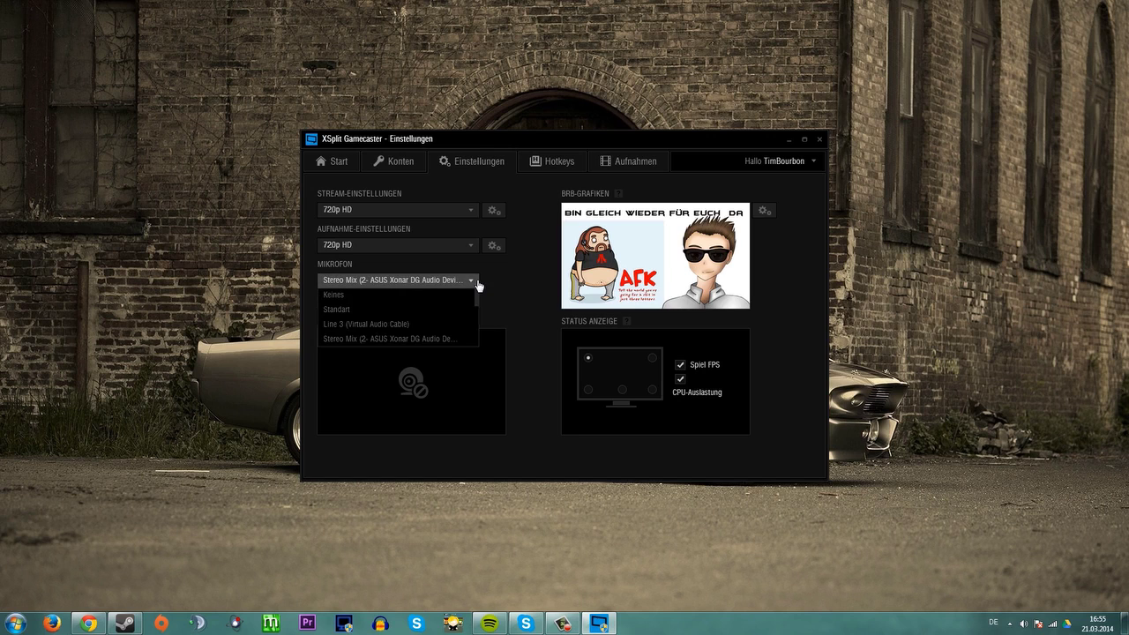
click(479, 286)
click(479, 286)
click(479, 286)
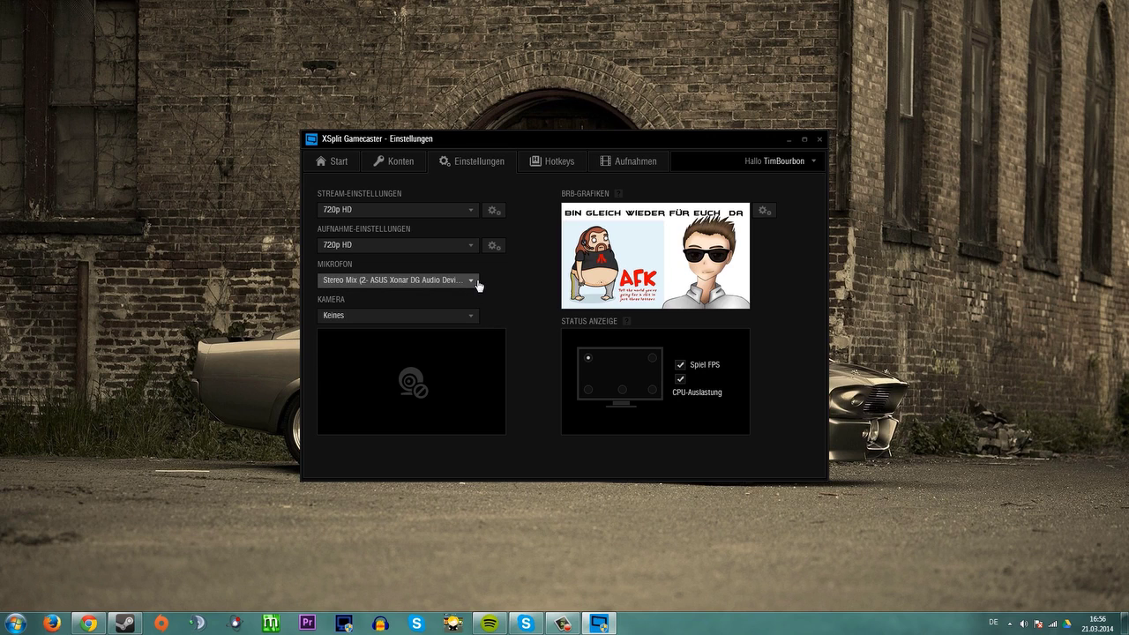
click(479, 286)
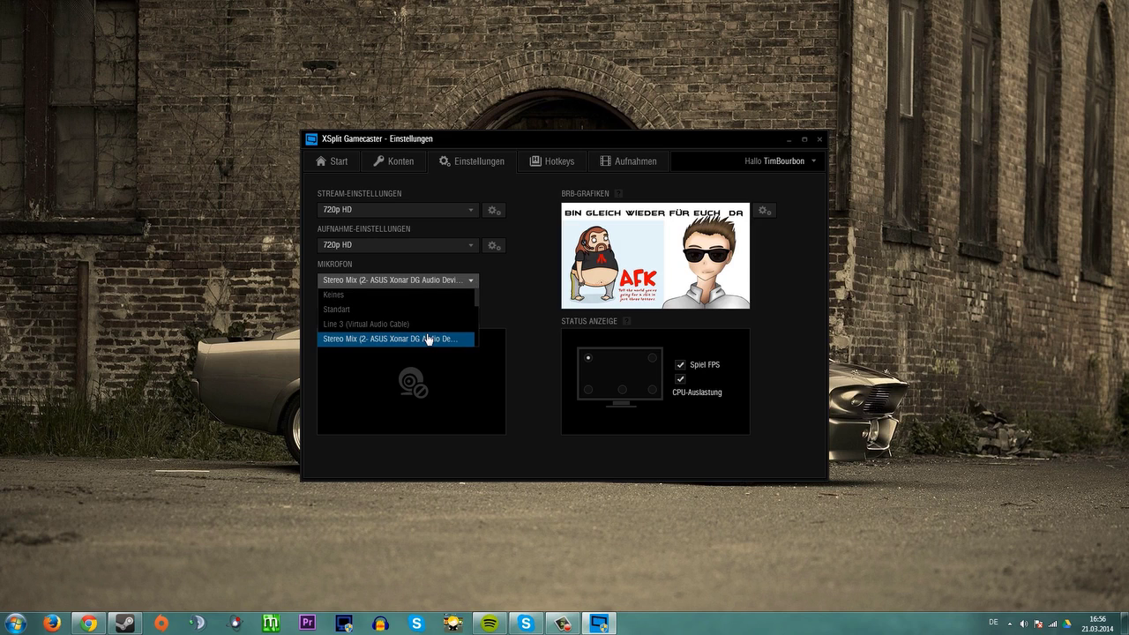
scroll(430, 327, down, 4)
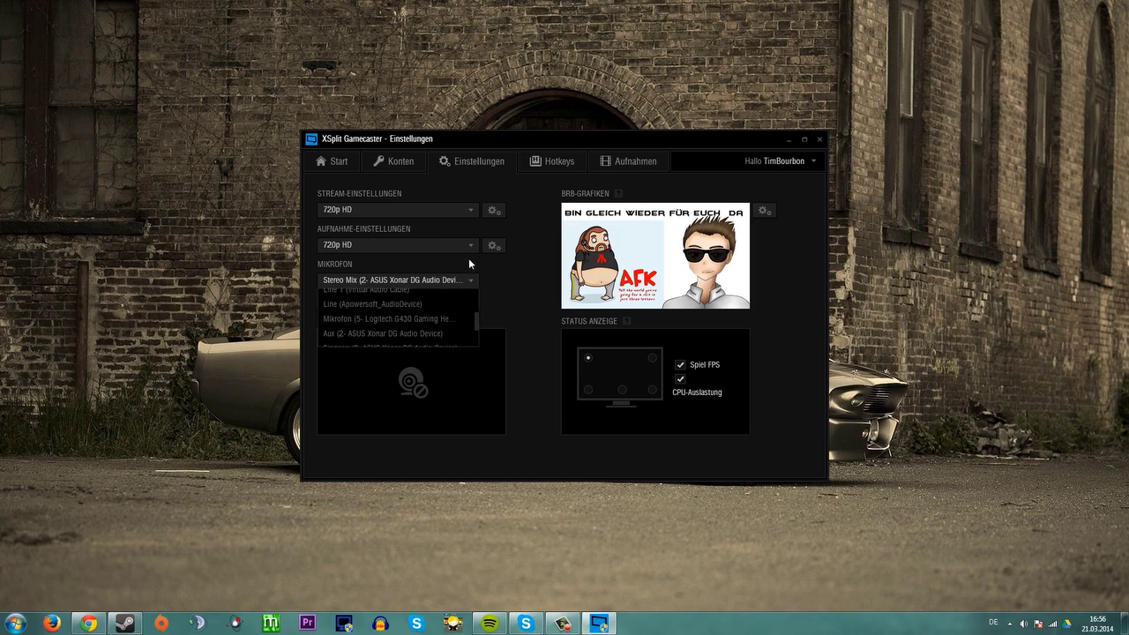
click(471, 280)
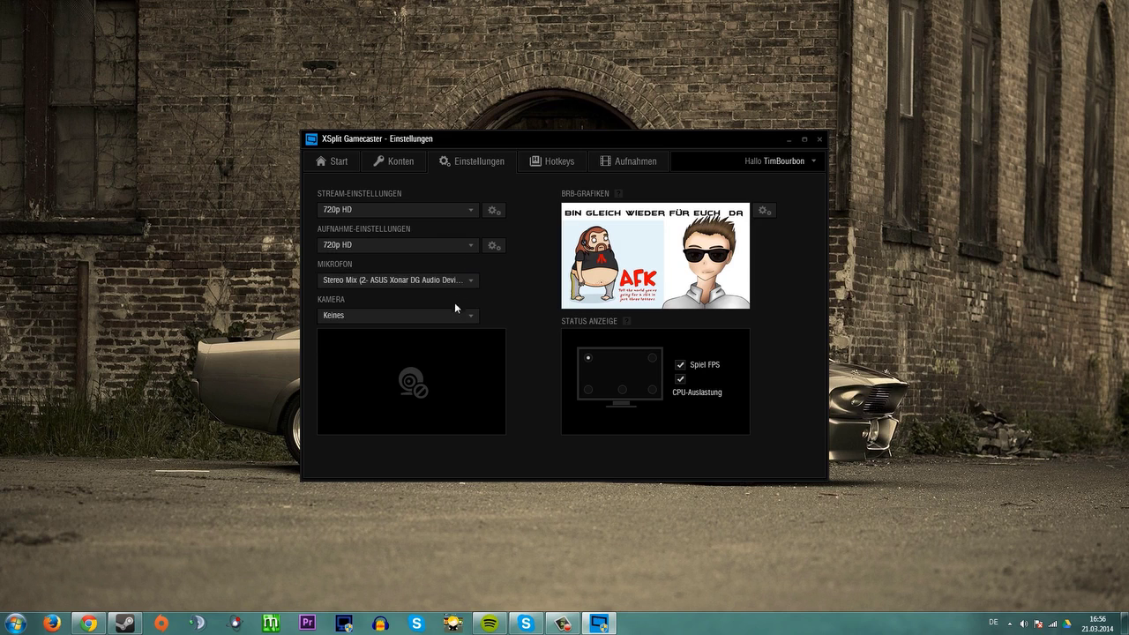
click(464, 319)
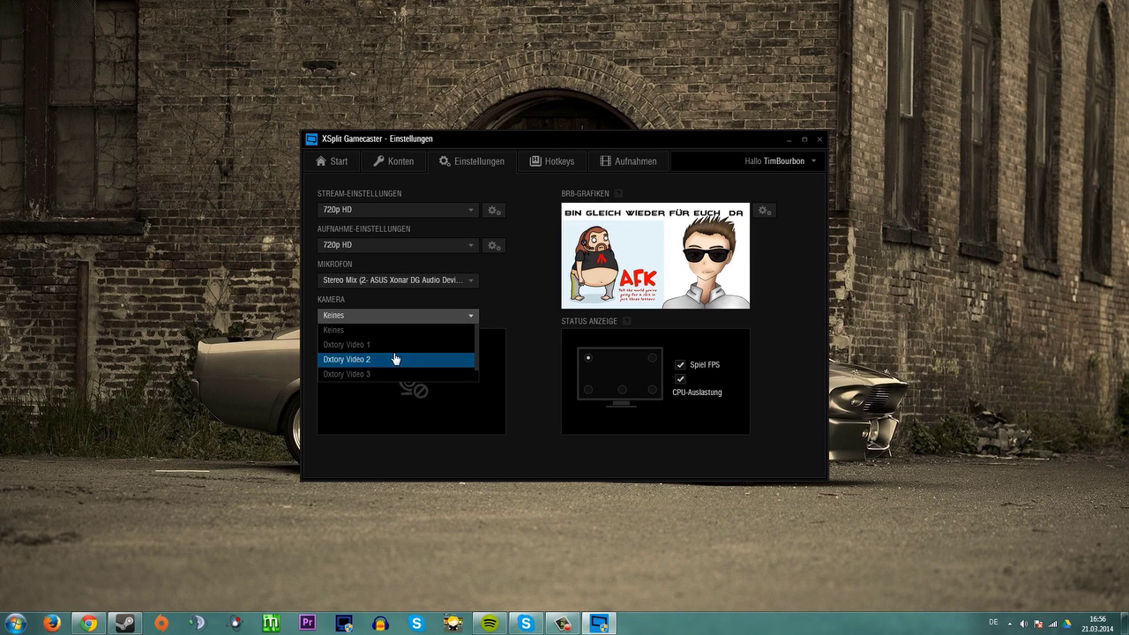
click(410, 328)
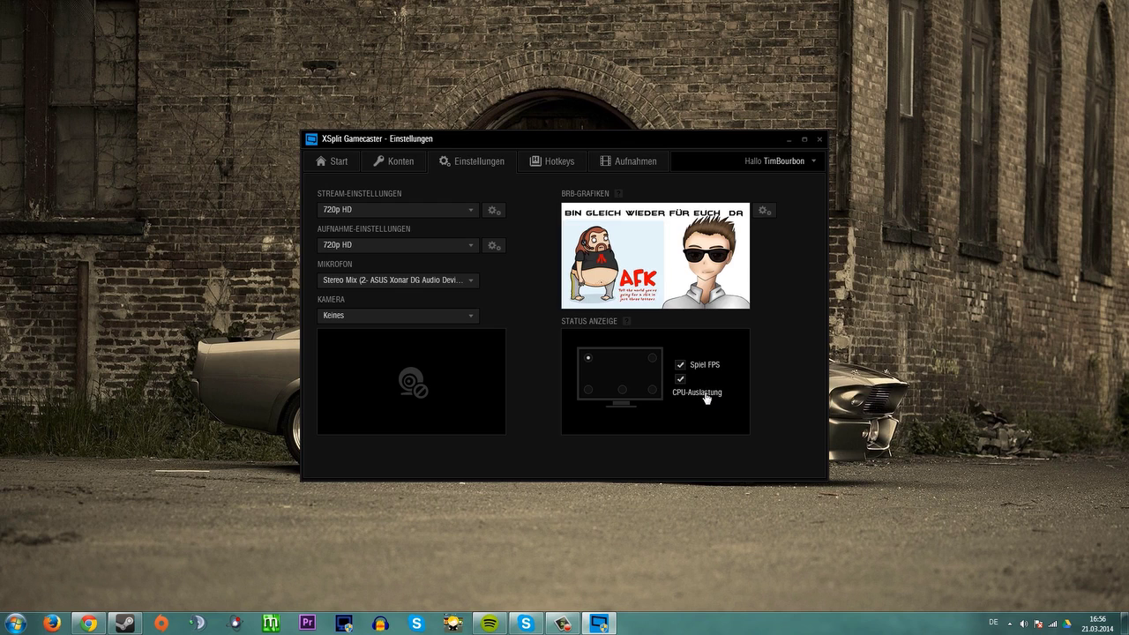
- Review the Gamecaster hotkey assignments for the overlay, stream and recording
click(565, 164)
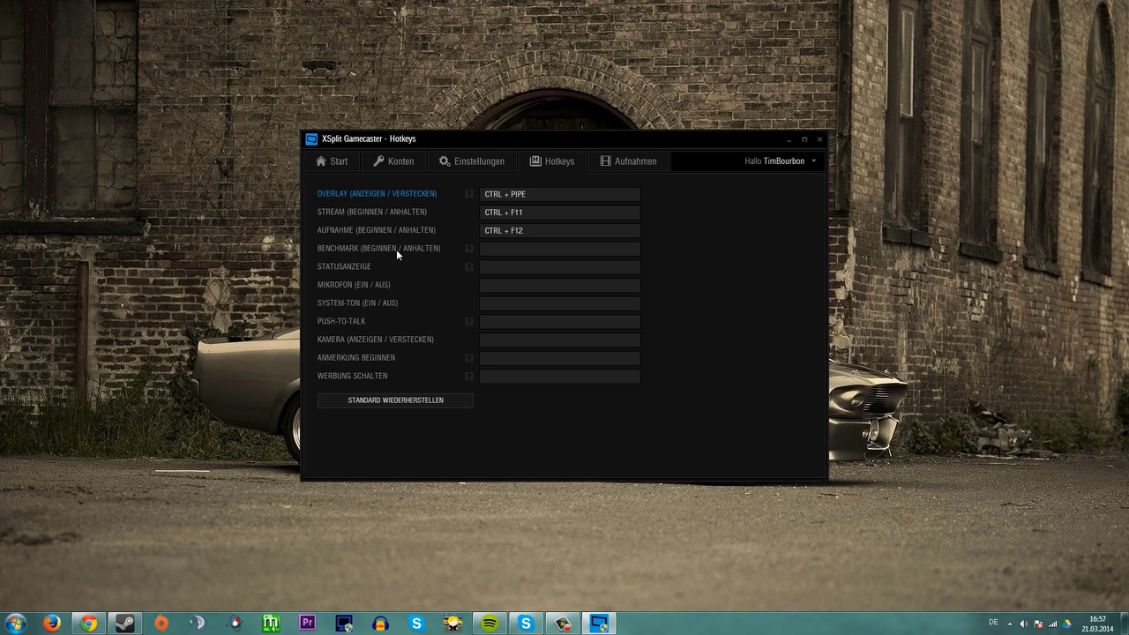
click(475, 161)
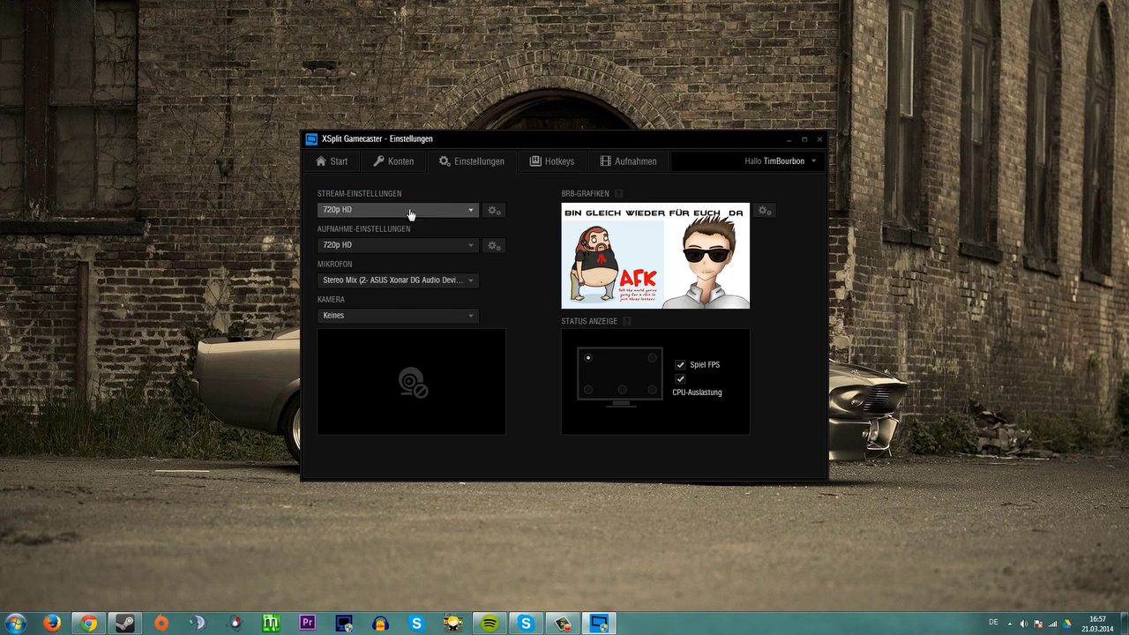
click(551, 166)
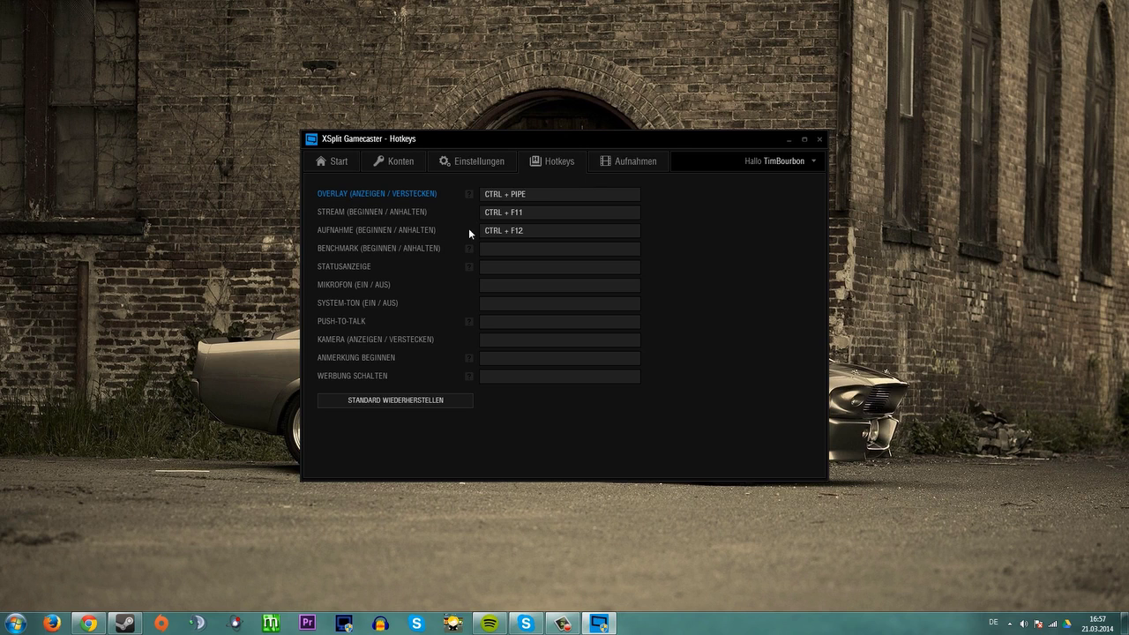
- View the recordings list with its storage location, and check the licence details of the signed-in account
click(604, 172)
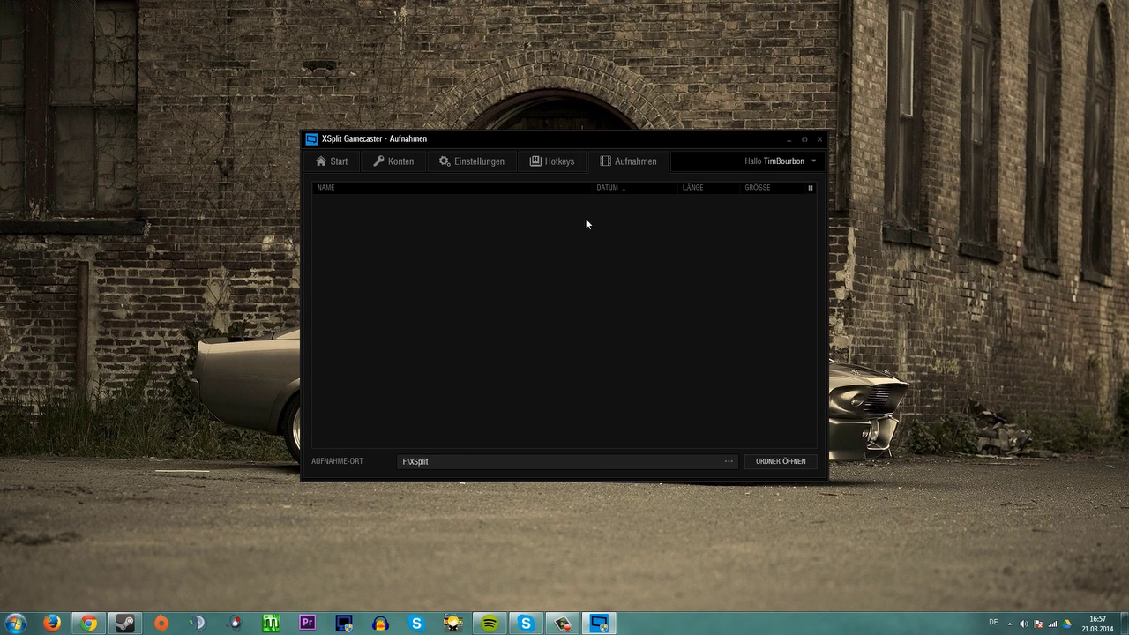
click(816, 162)
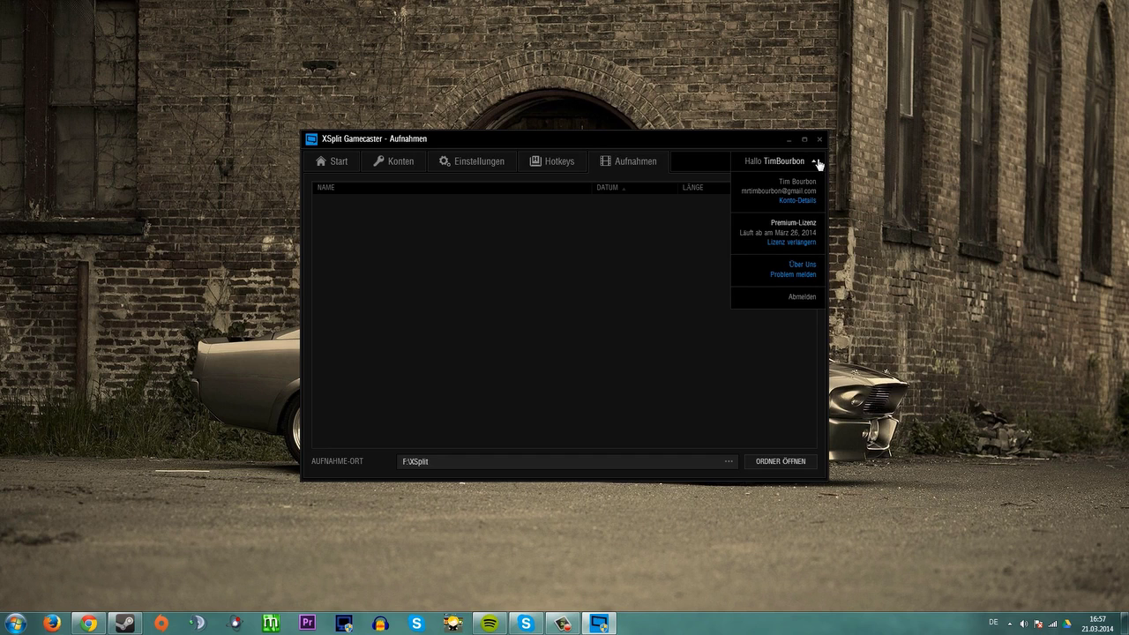
click(816, 161)
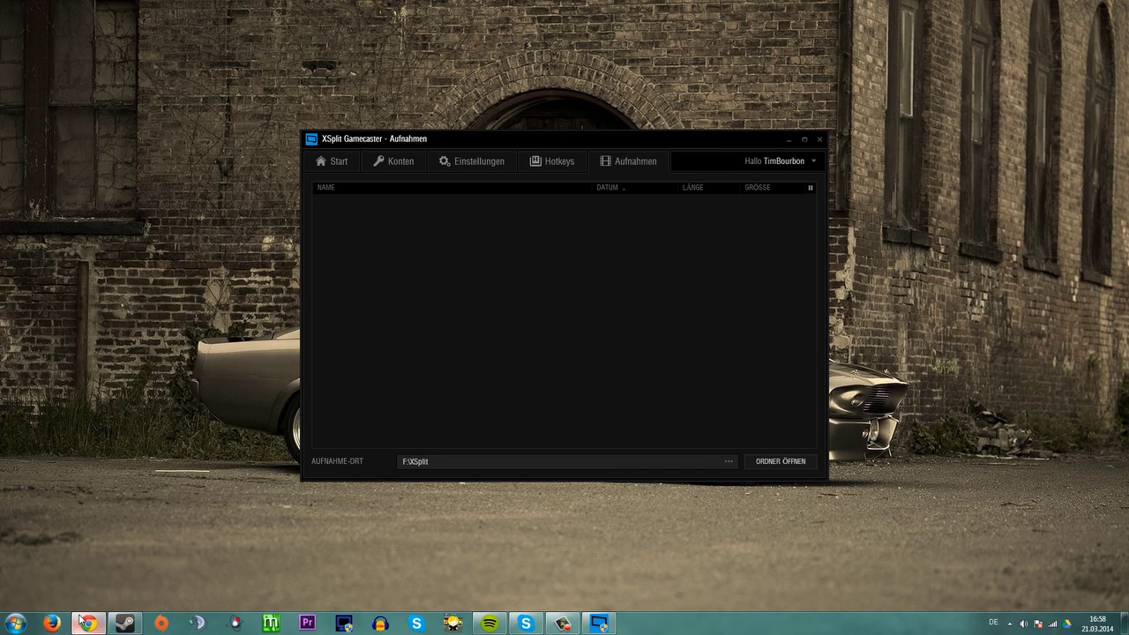
- Switch to Chrome, examine the licence durations, payment options and price on XSplit's purchase page, and return to Gamecaster
mouse_move(88, 623)
click(191, 564)
click(800, 187)
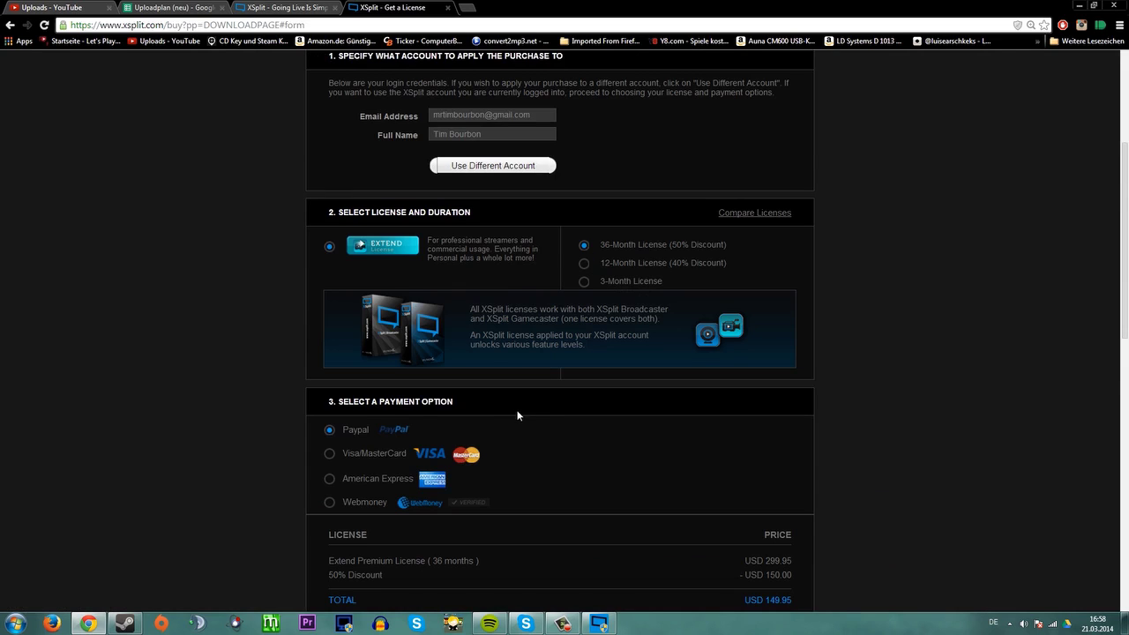
scroll(518, 413, down, 1)
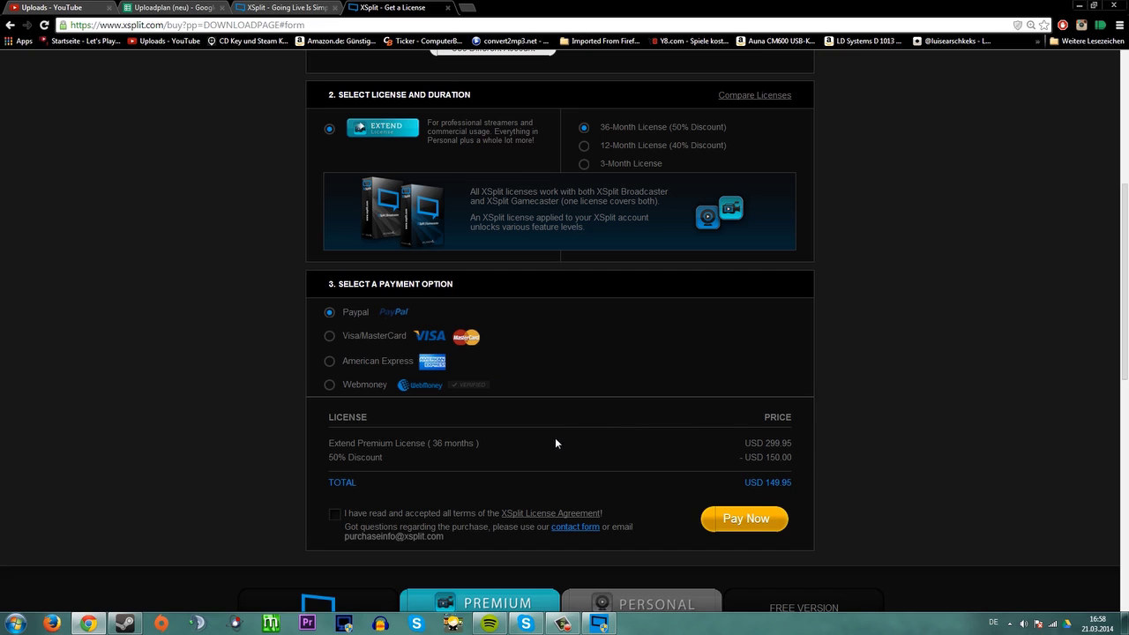
click(1076, 7)
- Reposition the Gamecaster window lower on the desktop and enlarge it in width and height
drag(739, 143, 742, 131)
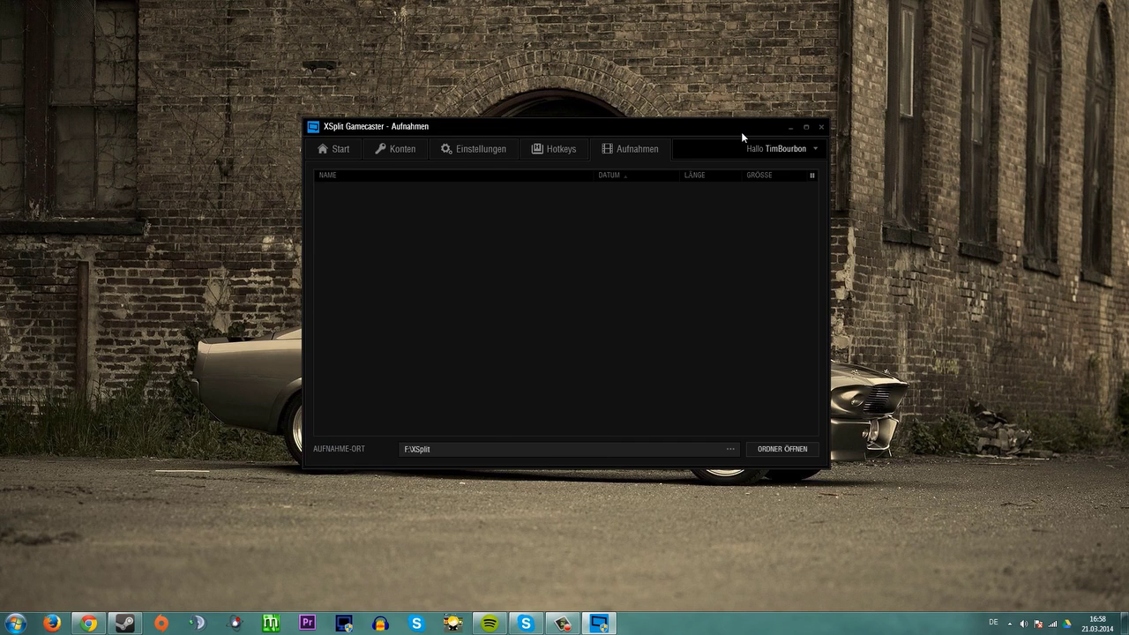
drag(741, 132, 732, 157)
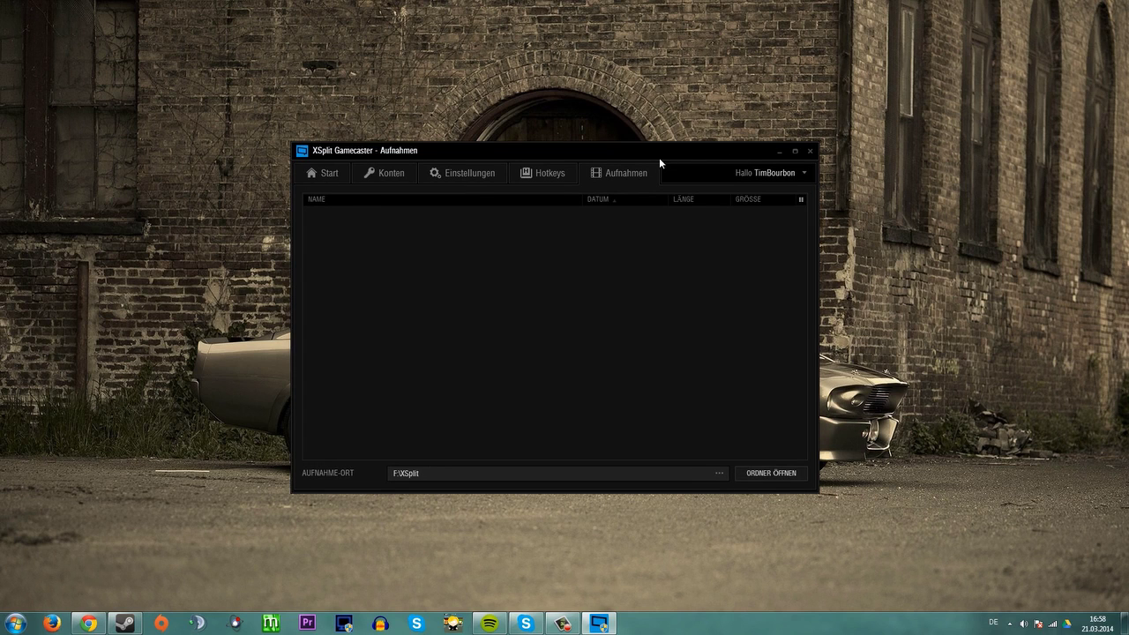
drag(578, 153, 536, 221)
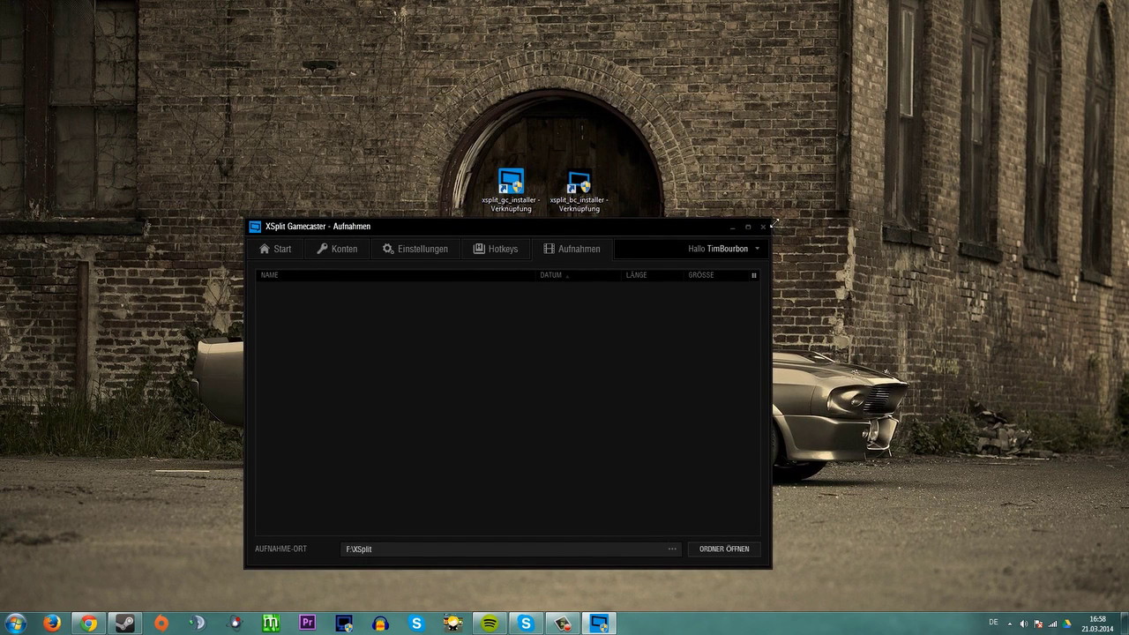
drag(772, 220, 1007, 149)
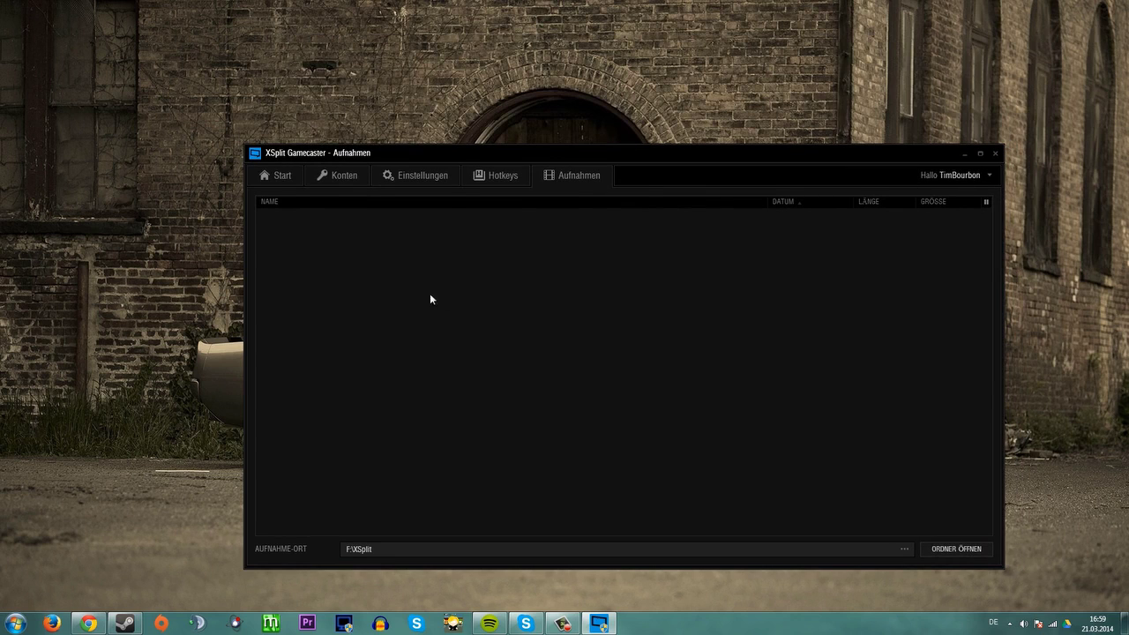